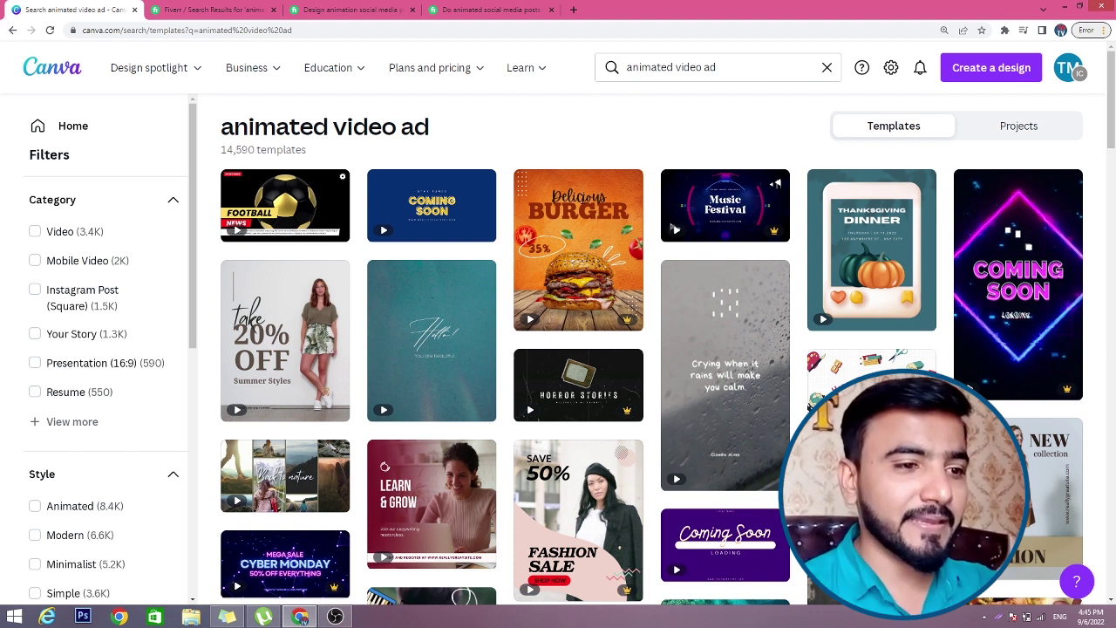
# - Open the Delicious Burger video ad template from the search results in a new tab and switch to its editor
pyautogui.rightClick(592, 265)
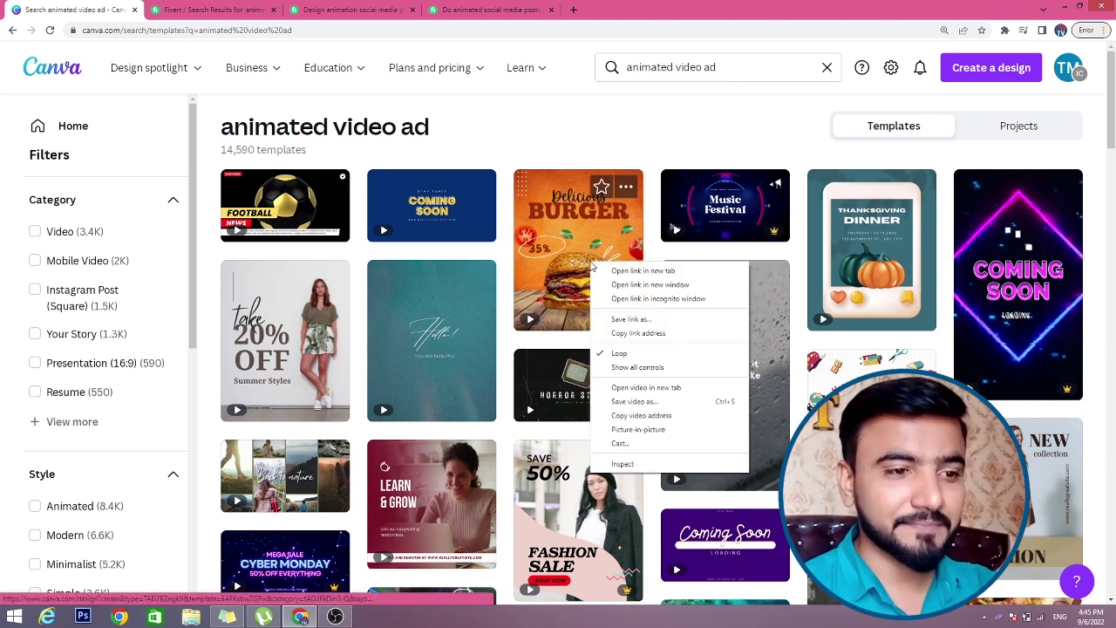
pyautogui.click(627, 270)
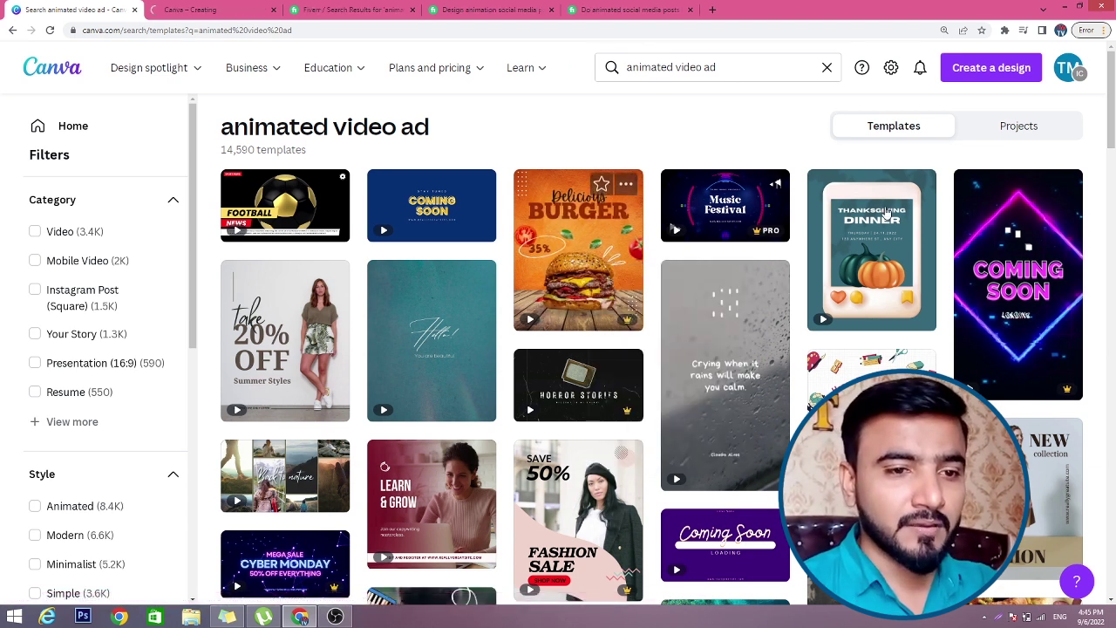
pyautogui.scroll(-1, 1111, 131)
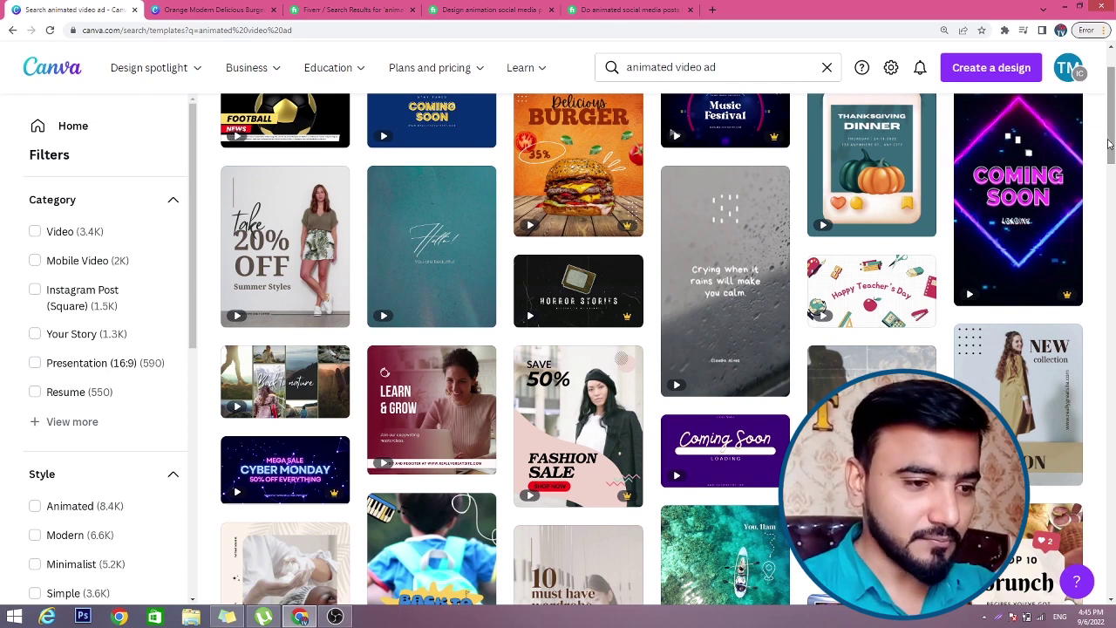
pyautogui.moveTo(1110, 131); pyautogui.dragTo(1112, 98)
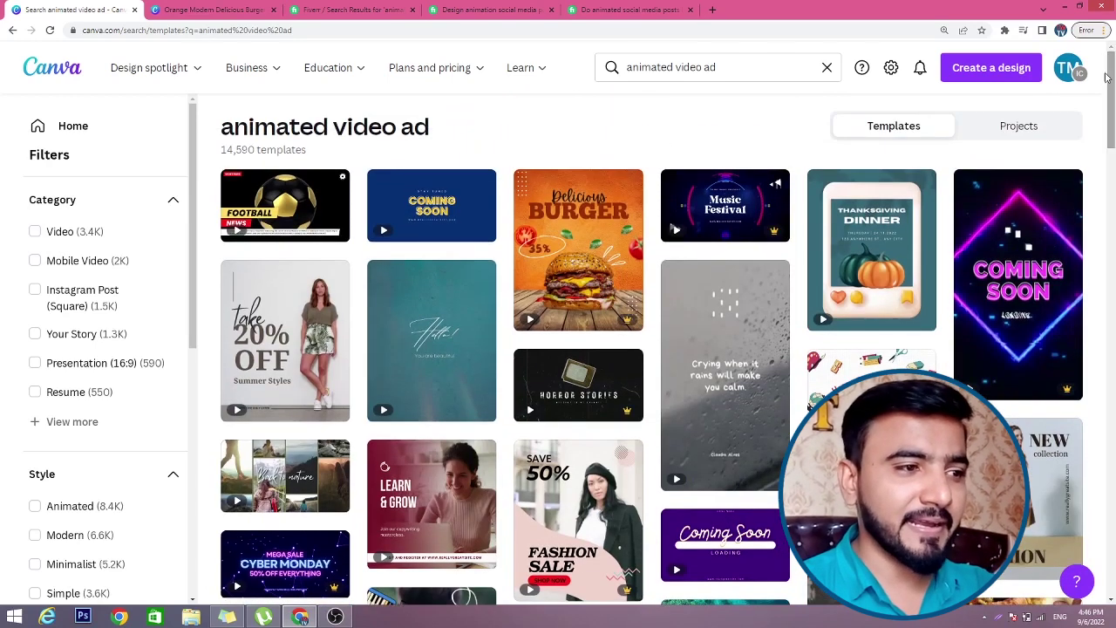
pyautogui.click(261, 7)
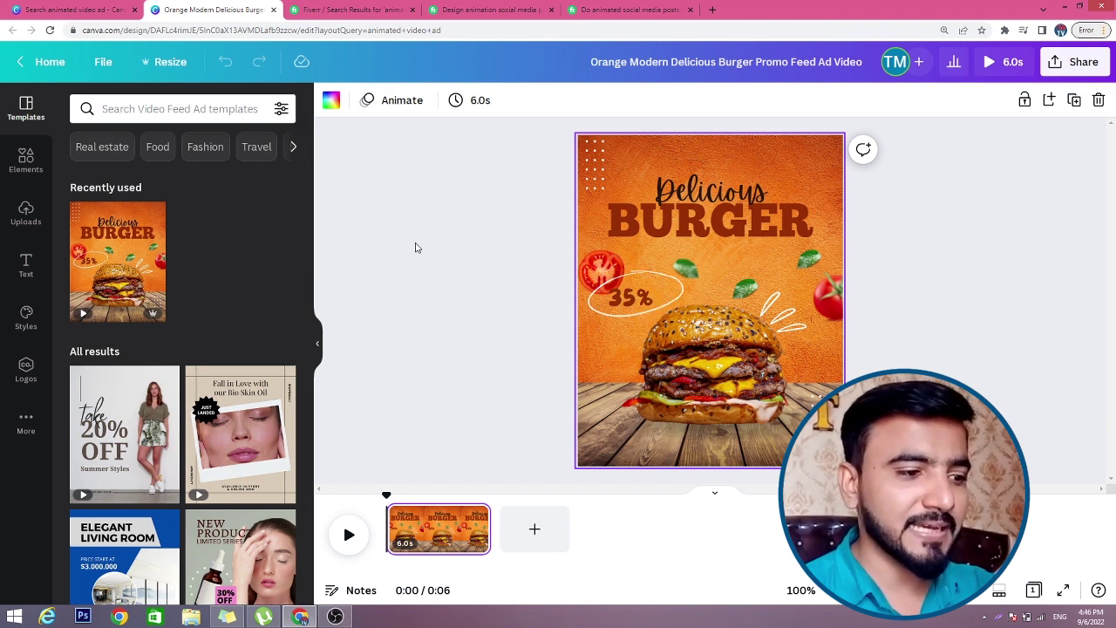
# - Browse the other video feed ad templates and preview the first seconds of the burger ad's animation
pyautogui.moveTo(303, 267); pyautogui.dragTo(312, 337)
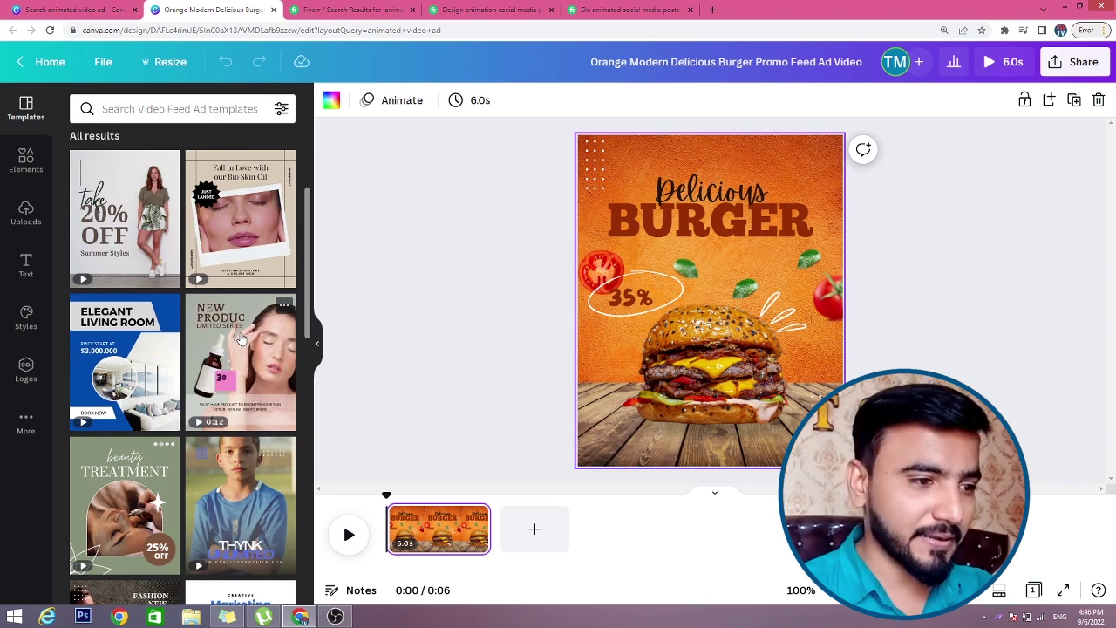
pyautogui.moveTo(312, 250); pyautogui.dragTo(312, 407)
pyautogui.scroll(-5, 313, 407)
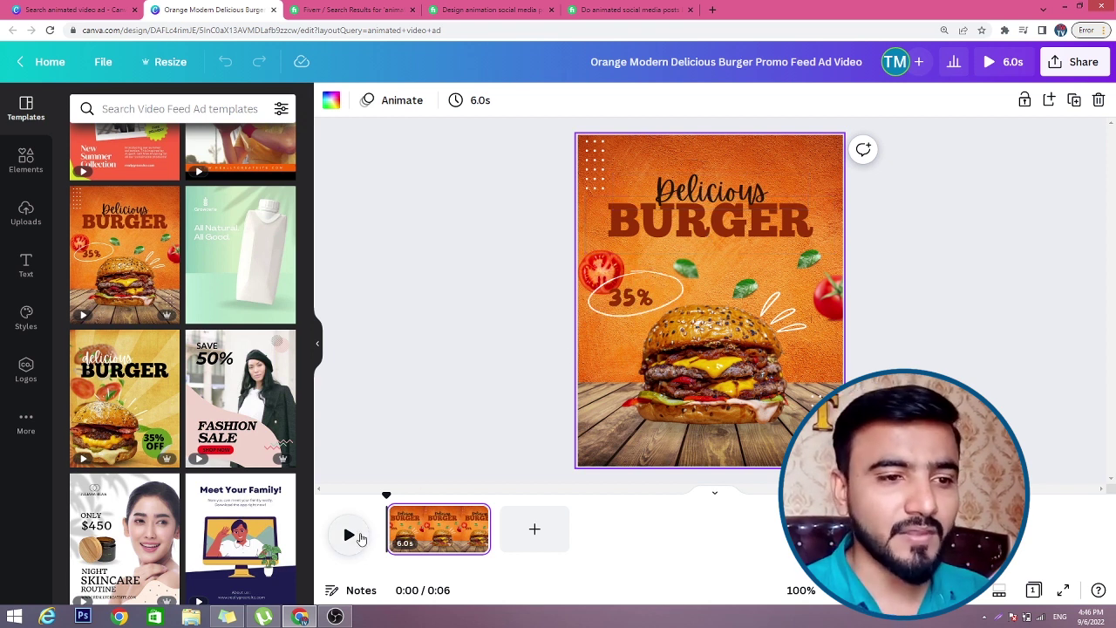
pyautogui.click(359, 537)
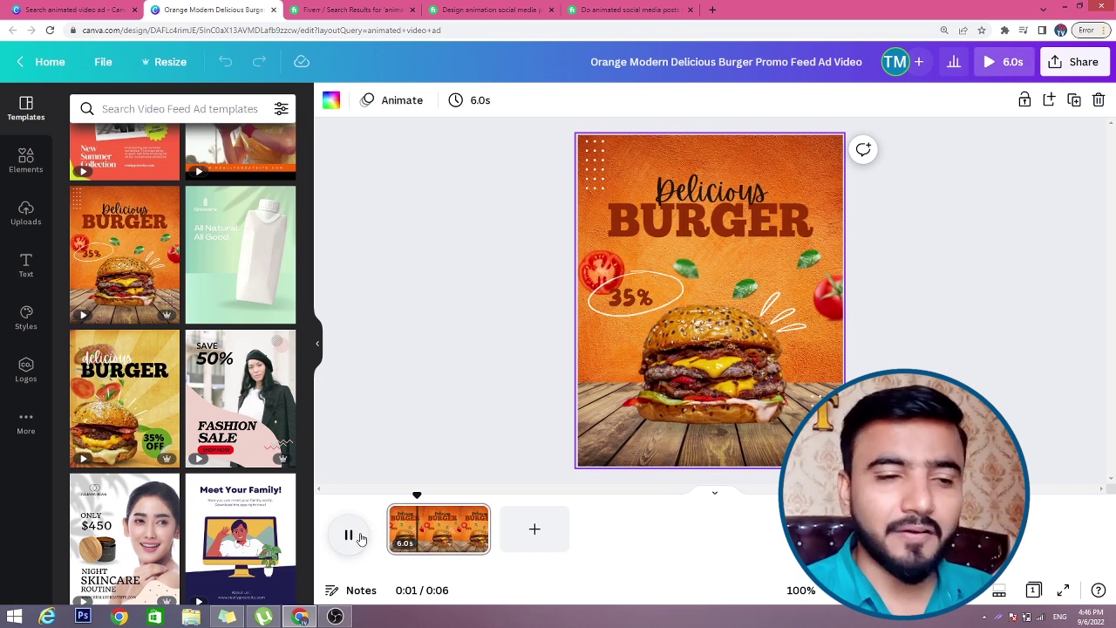
pyautogui.click(360, 536)
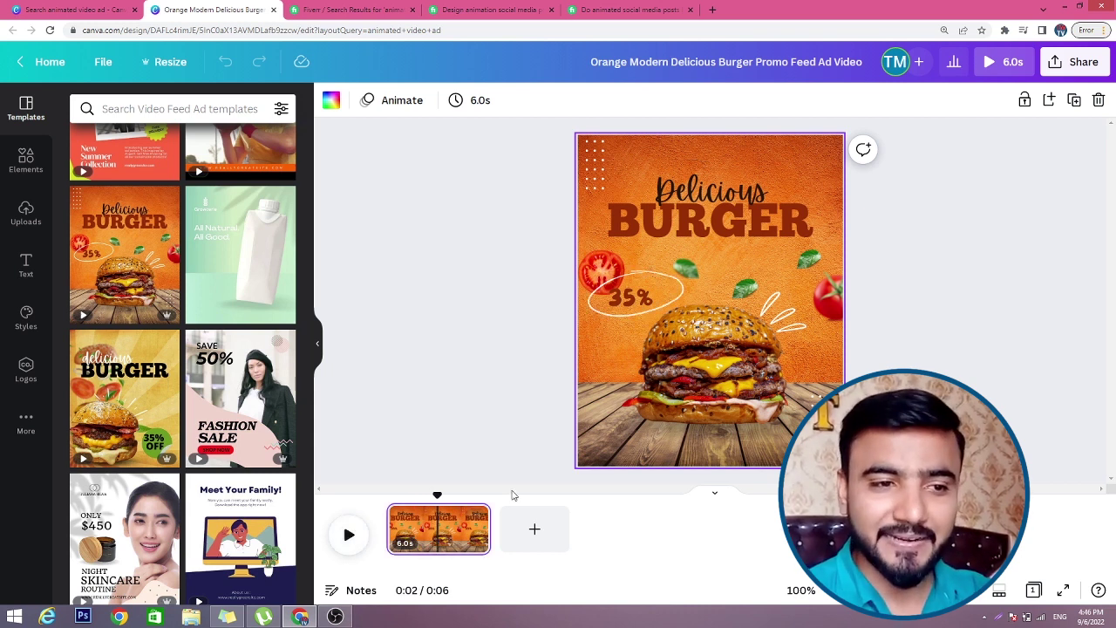
# - Replace the word "Delicious" above BURGER with "Zinger"
pyautogui.click(732, 194)
pyautogui.click(732, 225)
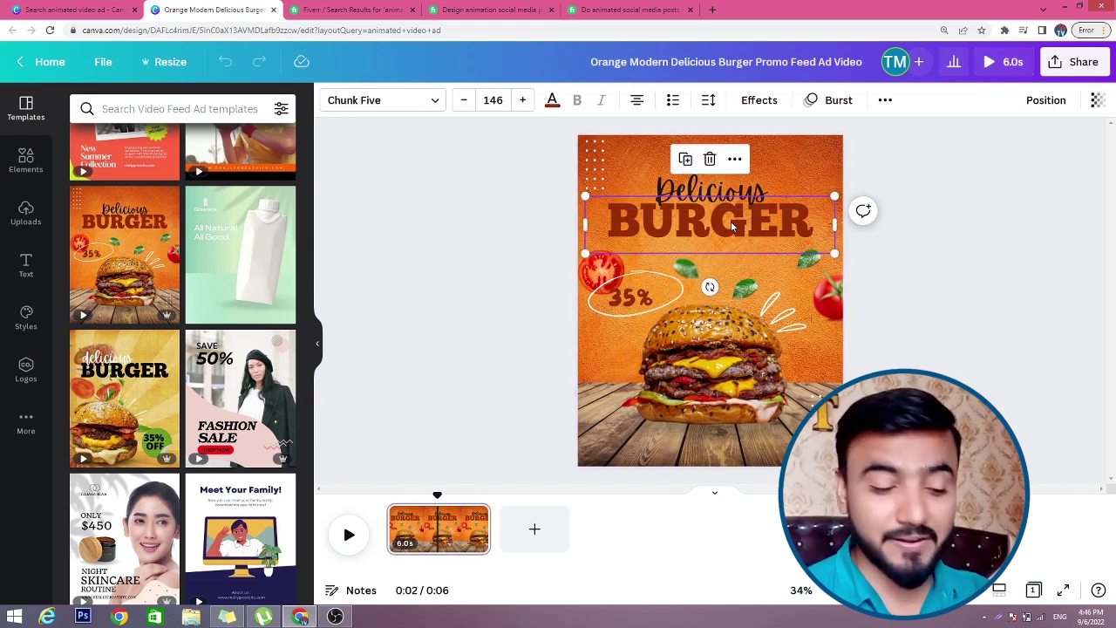
pyautogui.click(730, 222)
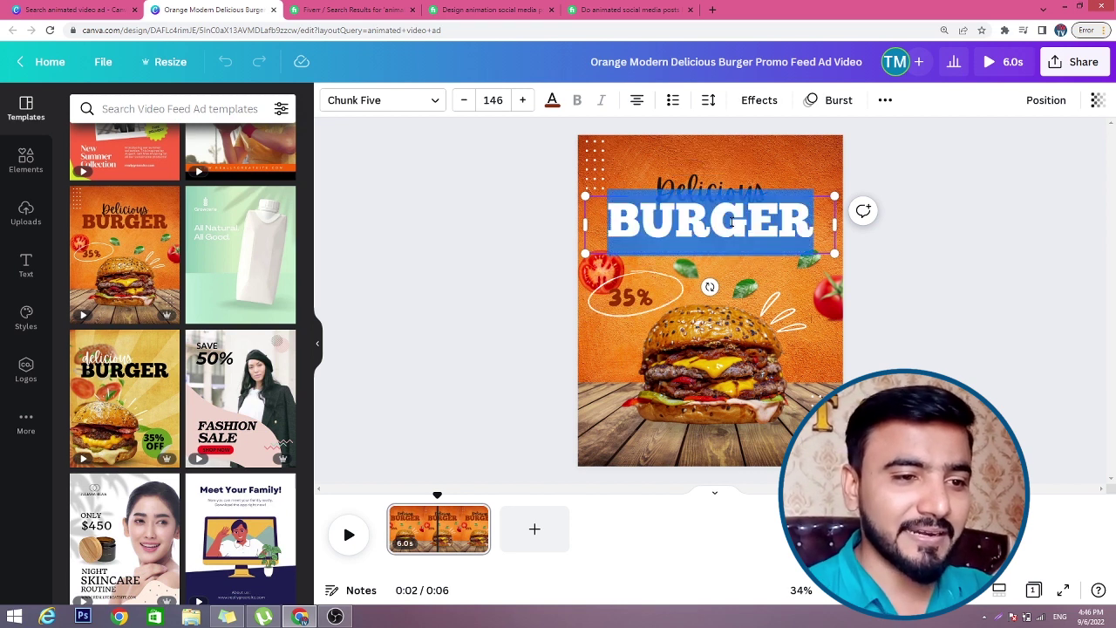
pyautogui.click(721, 192)
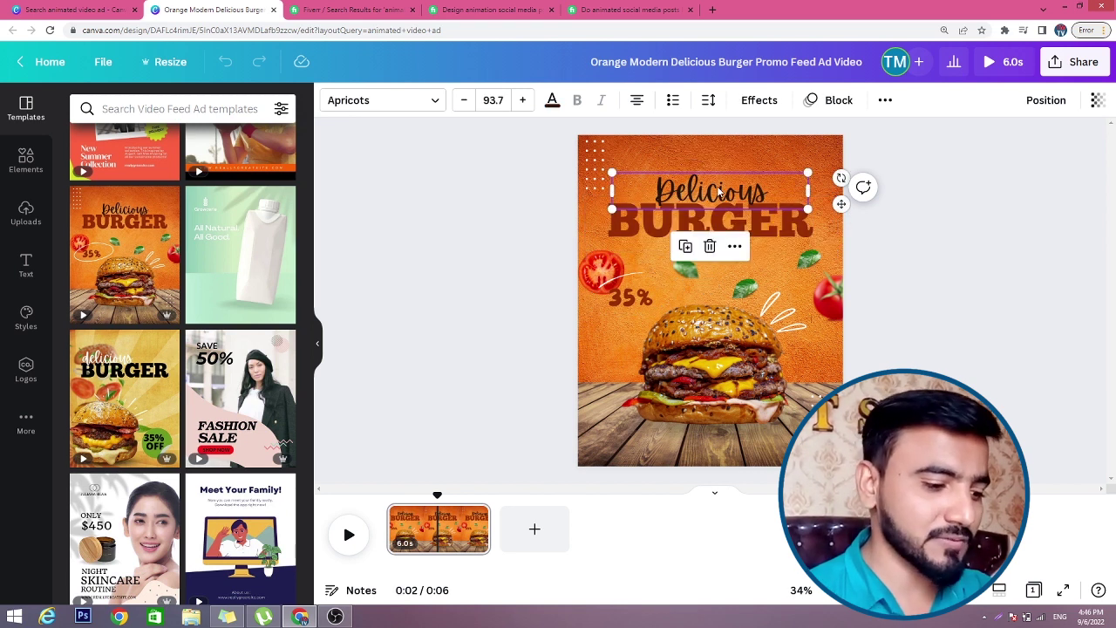
pyautogui.click(717, 187)
pyautogui.write('Zinger')
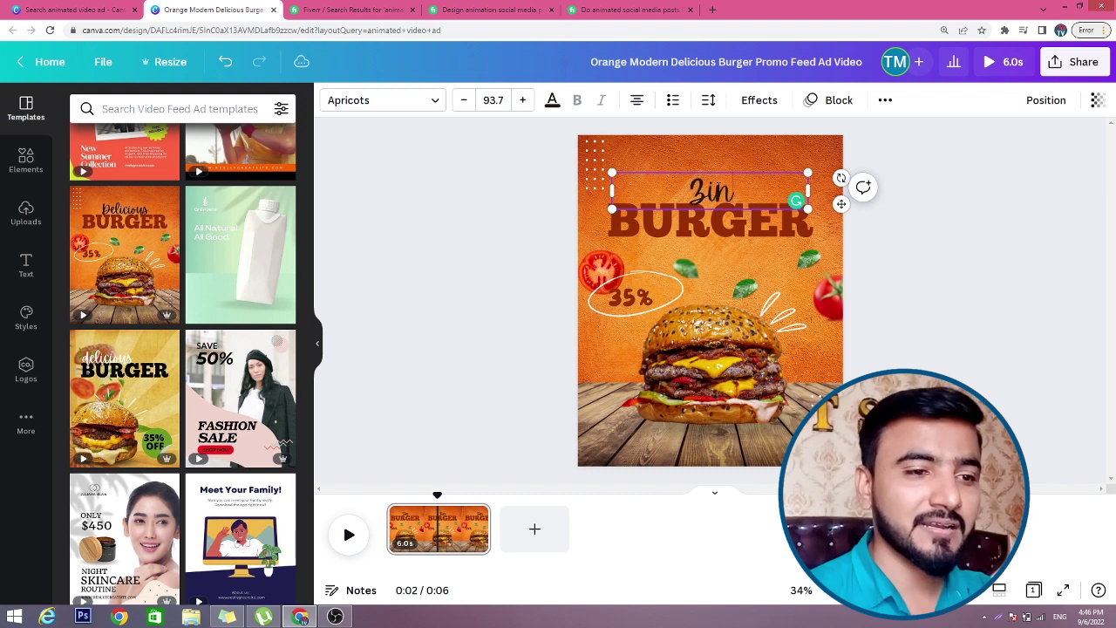
# - Change the "Zinger" text to the Chunk Five font and enlarge it to size 115
pyautogui.doubleClick(718, 188)
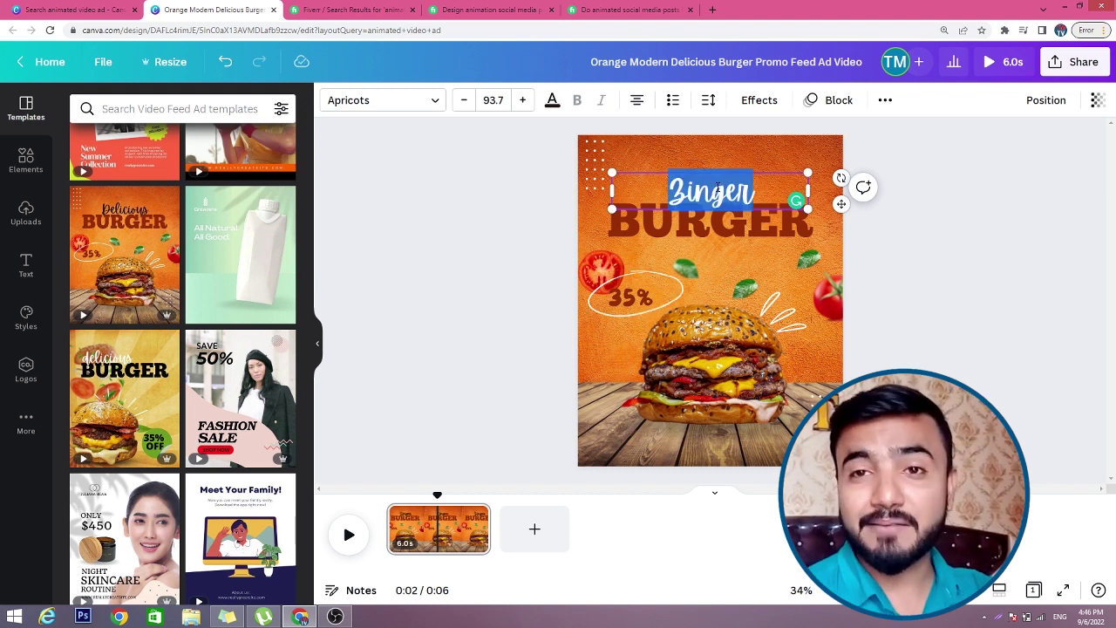
pyautogui.click(412, 103)
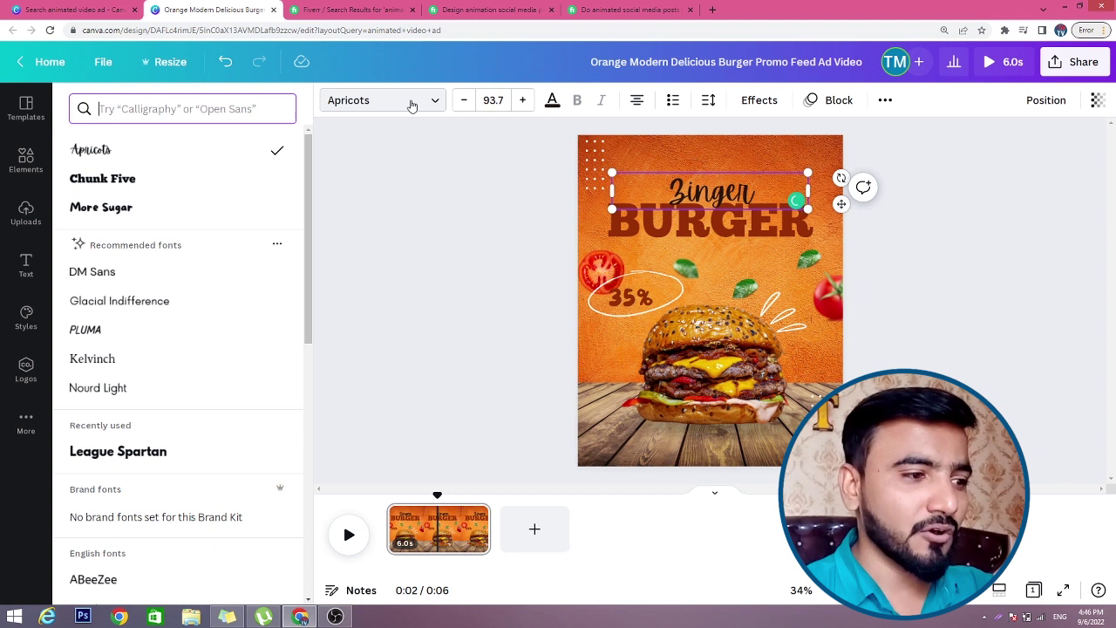
pyautogui.click(147, 179)
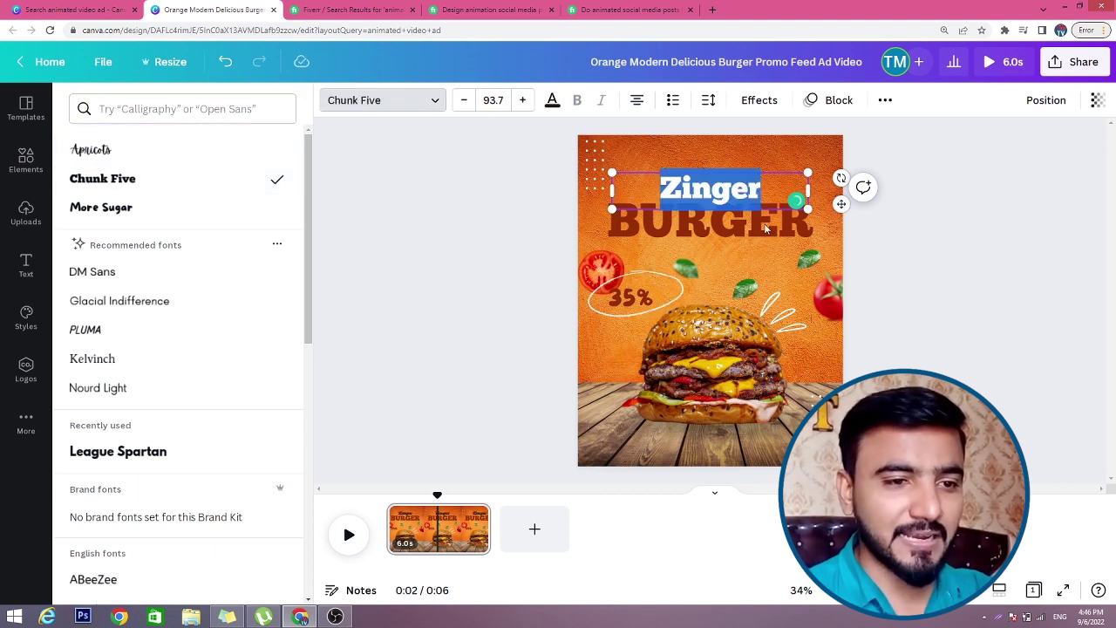
pyautogui.moveTo(811, 208); pyautogui.dragTo(851, 216)
pyautogui.press('Escape')
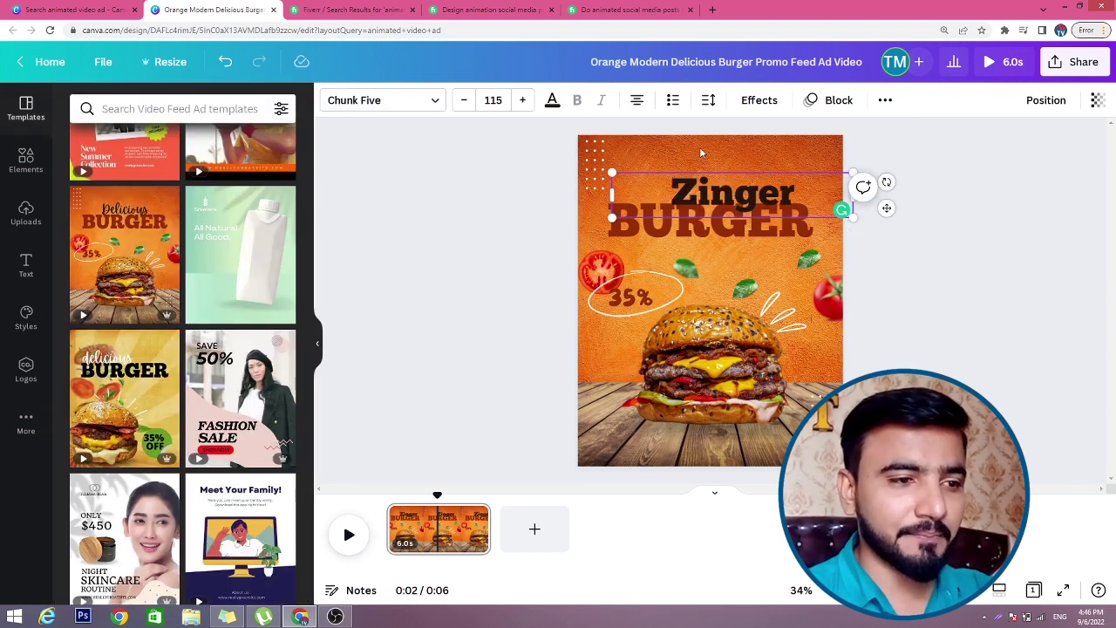
# - Move the "Zinger" text so it sits centred just above the word BURGER
pyautogui.click(496, 161)
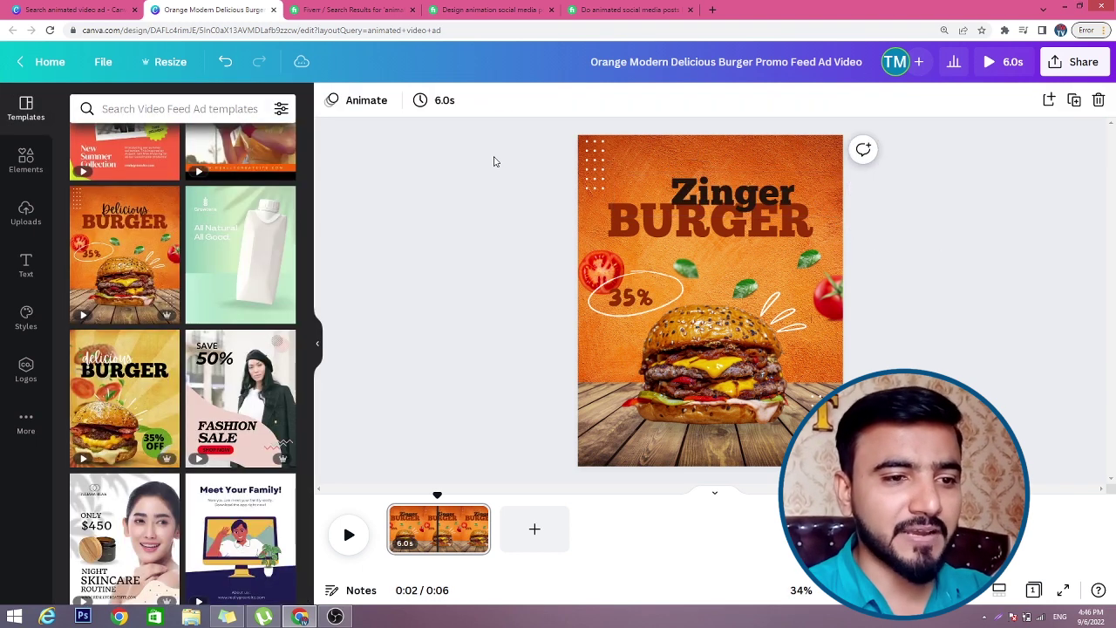
pyautogui.click(698, 190)
pyautogui.moveTo(698, 190); pyautogui.dragTo(679, 183)
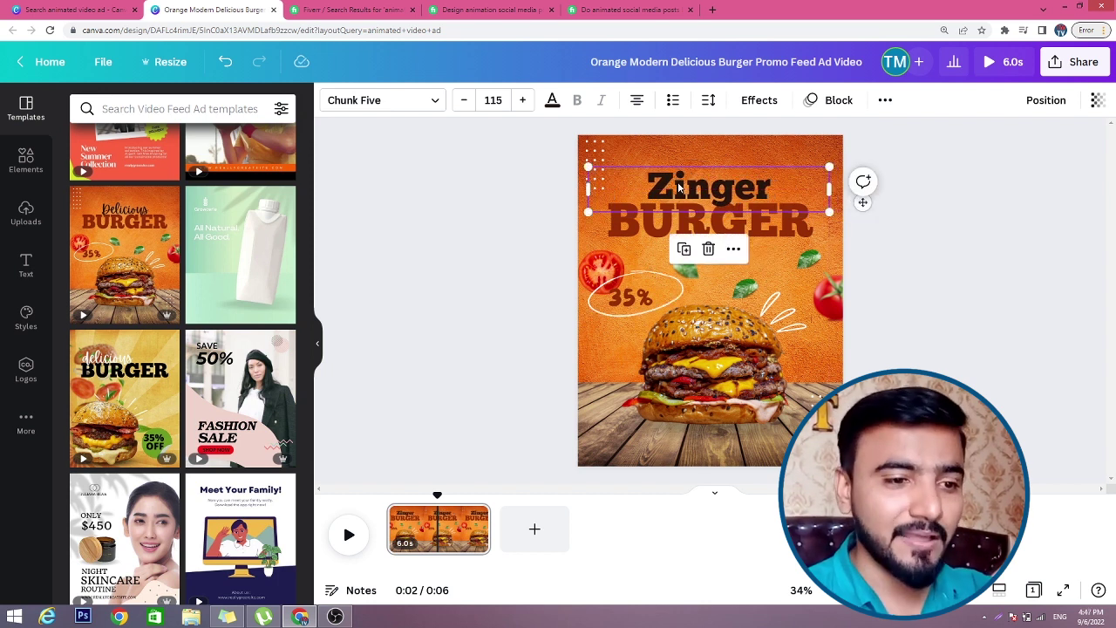
# - Delete the template's burger picture and place the uploaded burger image on the wooden table instead
pyautogui.click(688, 360)
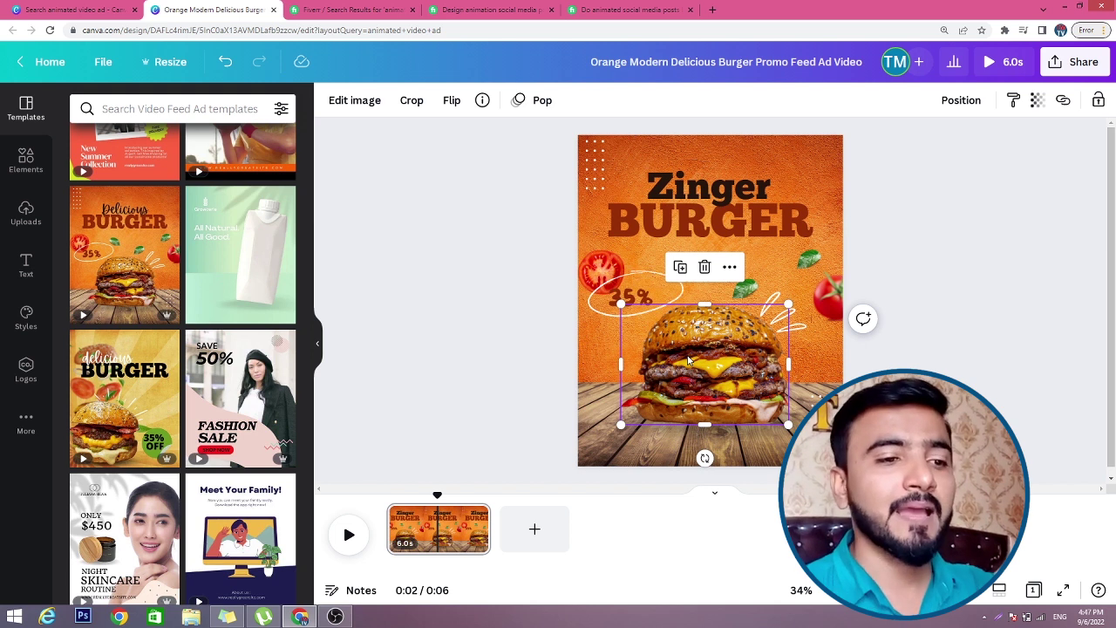
pyautogui.click(497, 403)
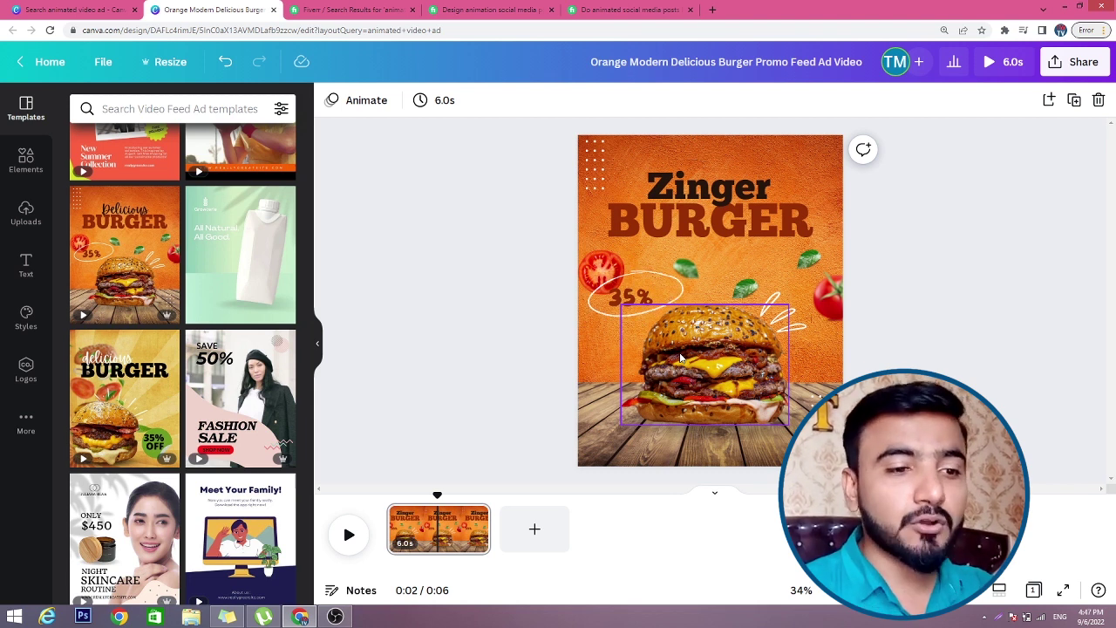
pyautogui.click(701, 364)
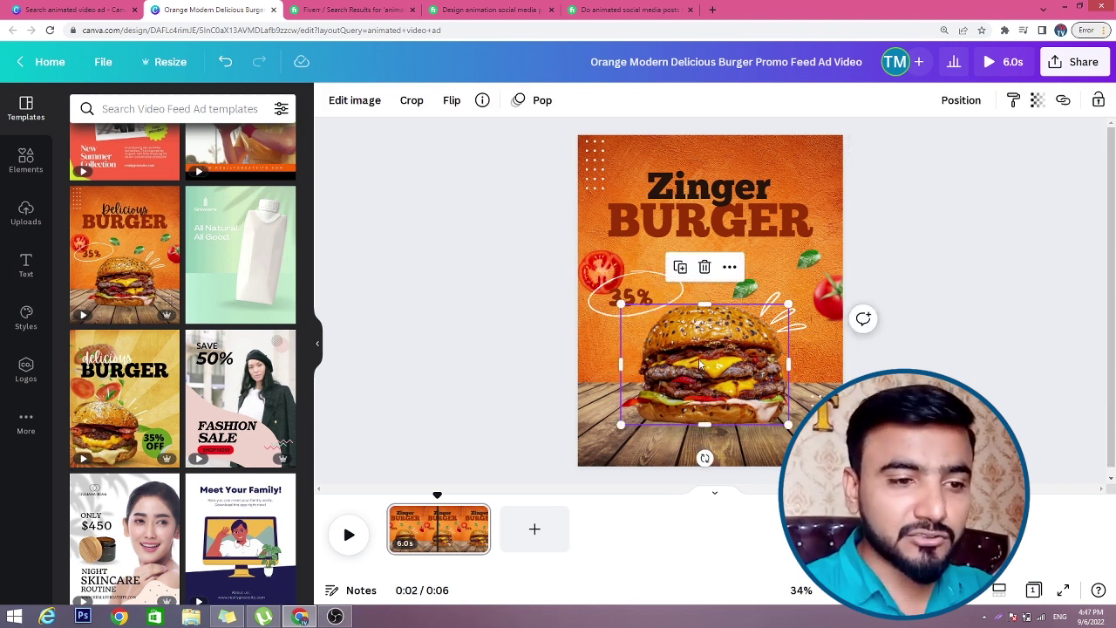
pyautogui.click(705, 268)
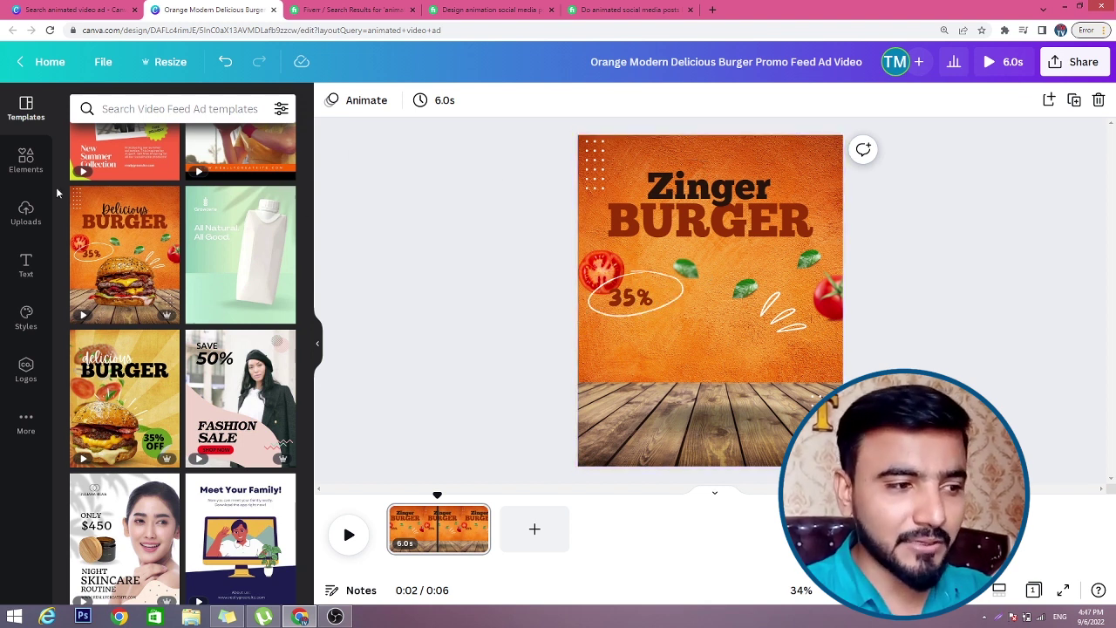
pyautogui.click(25, 224)
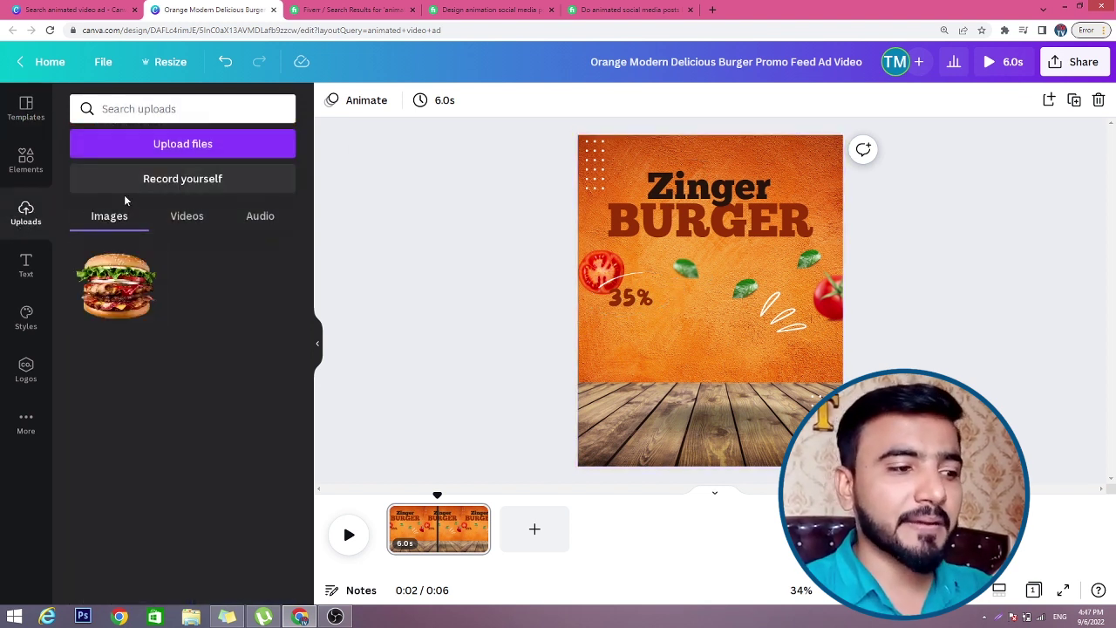
pyautogui.click(121, 272)
pyautogui.moveTo(694, 325); pyautogui.dragTo(699, 354)
pyautogui.click(600, 480)
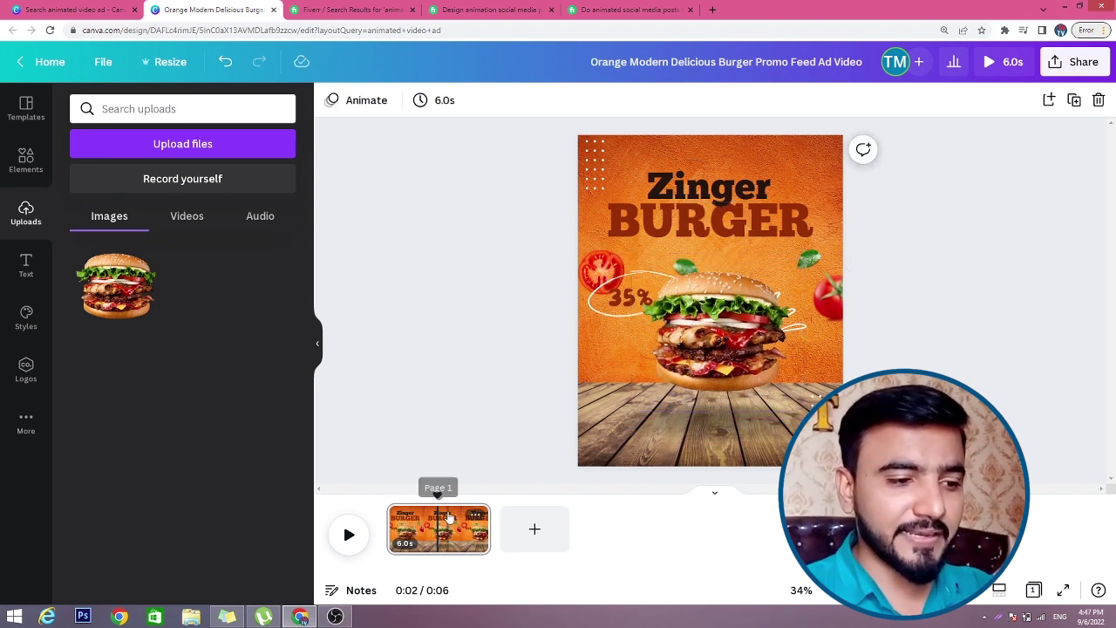
# - Play the ad from the start to check how the uploaded burger behaves, then return the playhead to 0:00
pyautogui.moveTo(438, 494); pyautogui.dragTo(387, 494)
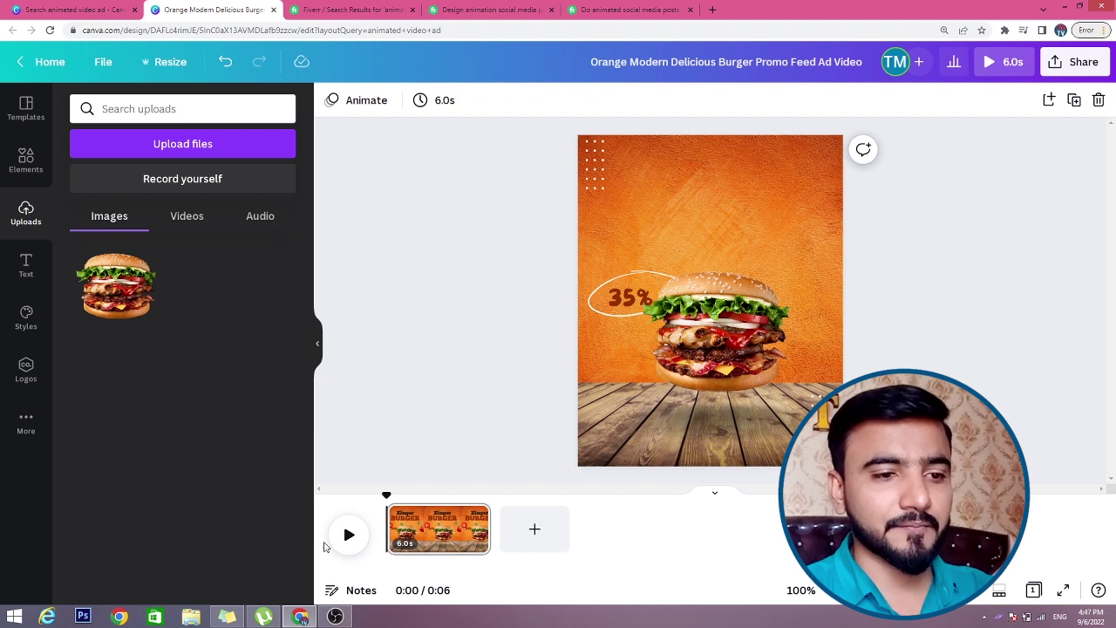
pyautogui.click(348, 536)
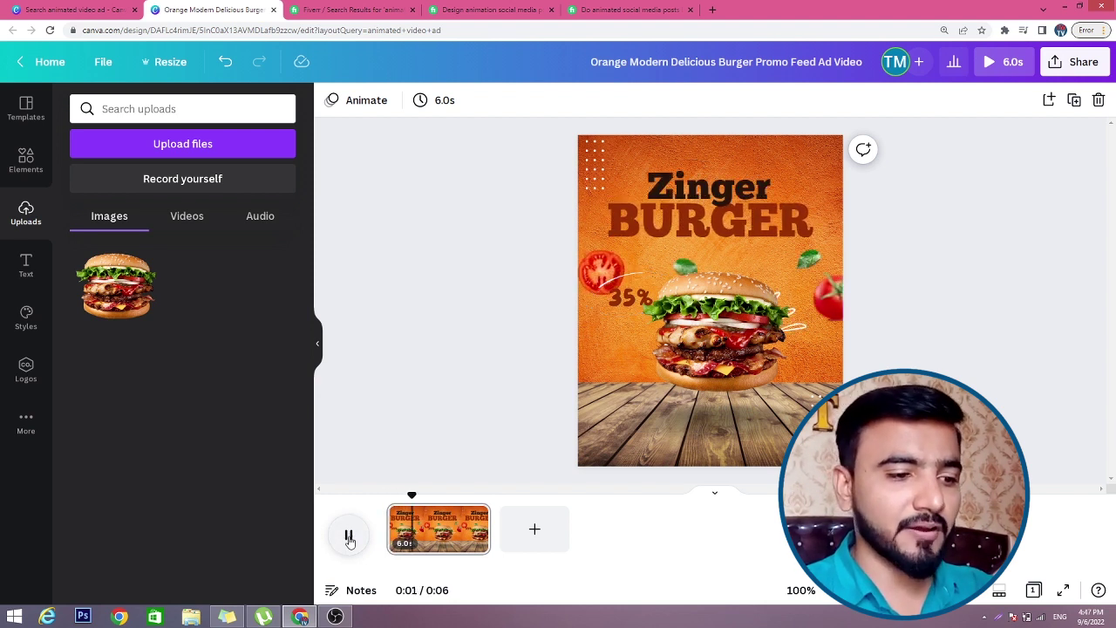
pyautogui.click(436, 516)
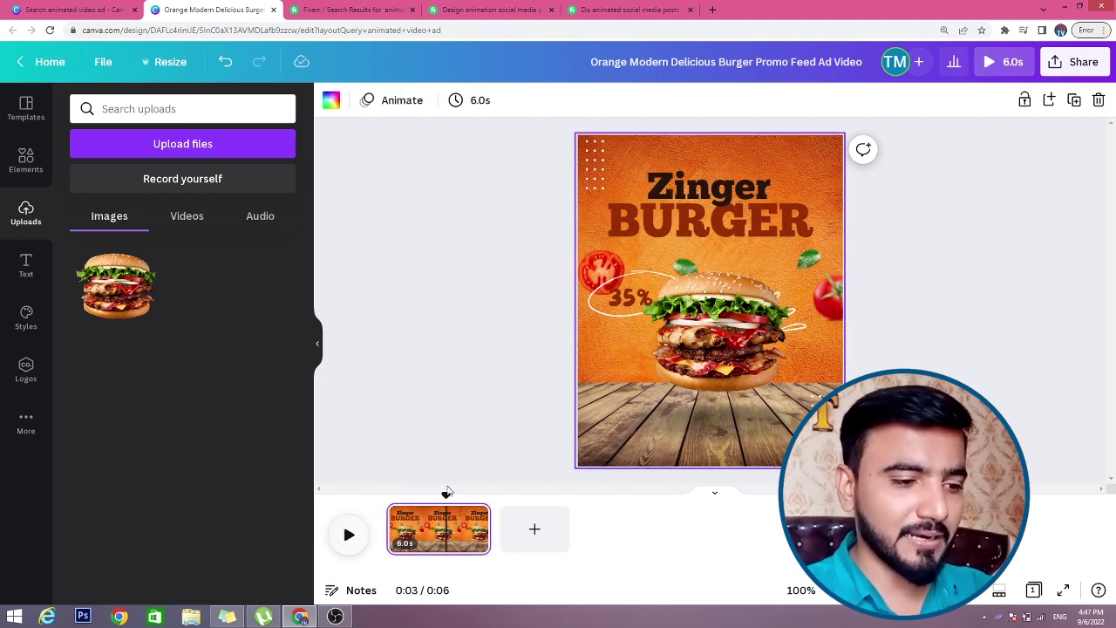
pyautogui.moveTo(446, 493); pyautogui.dragTo(387, 494)
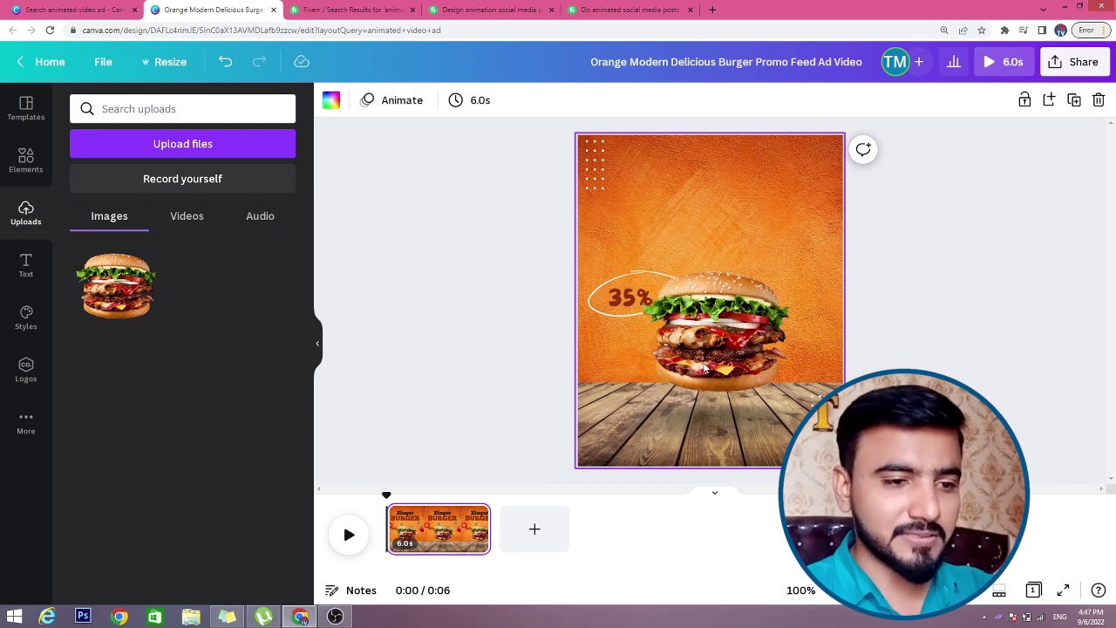
# - Undo the burger replacement and the "Zinger" text move, and select the original burger image
pyautogui.hotkey('ctrl', 'z')
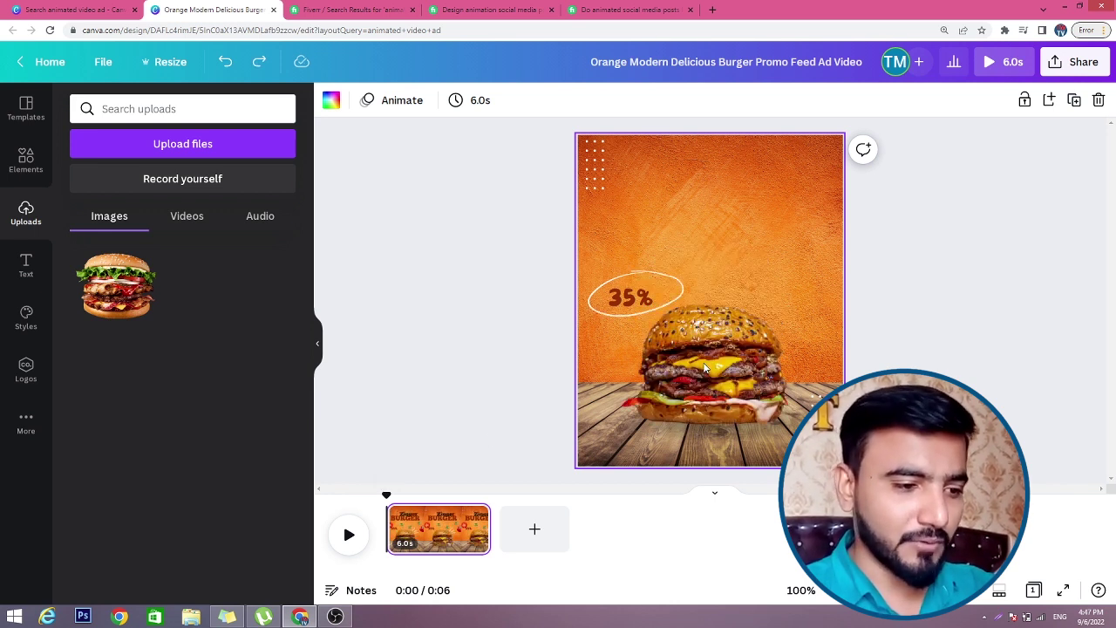
pyautogui.click(705, 368)
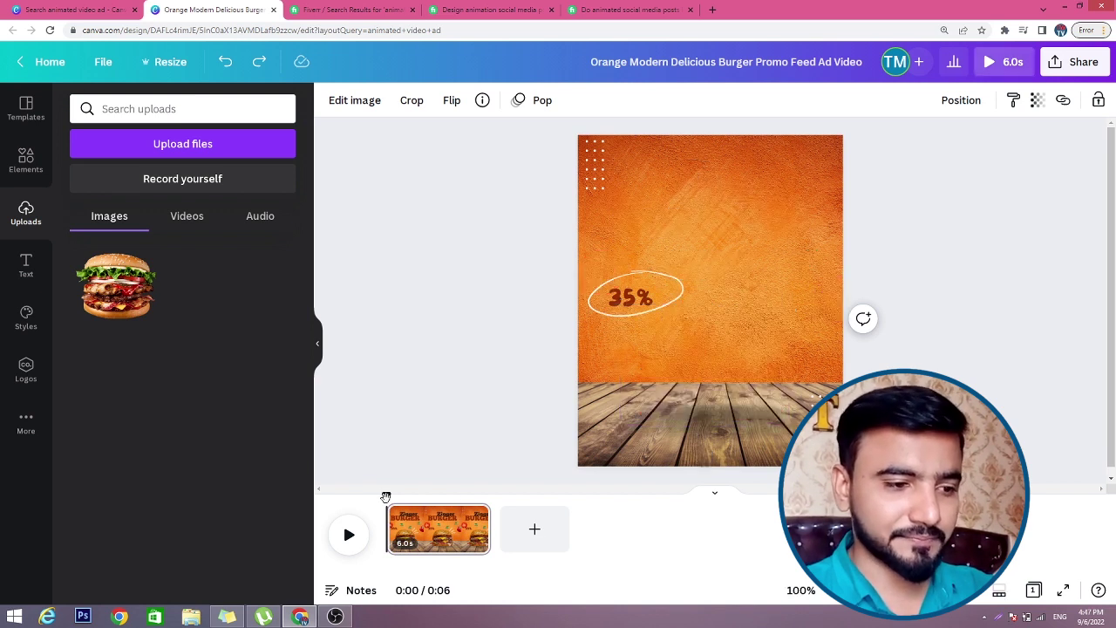
# - Play the ad from the start to watch the original burger's animation, pause at 0:01 and select the burger image
pyautogui.click(354, 532)
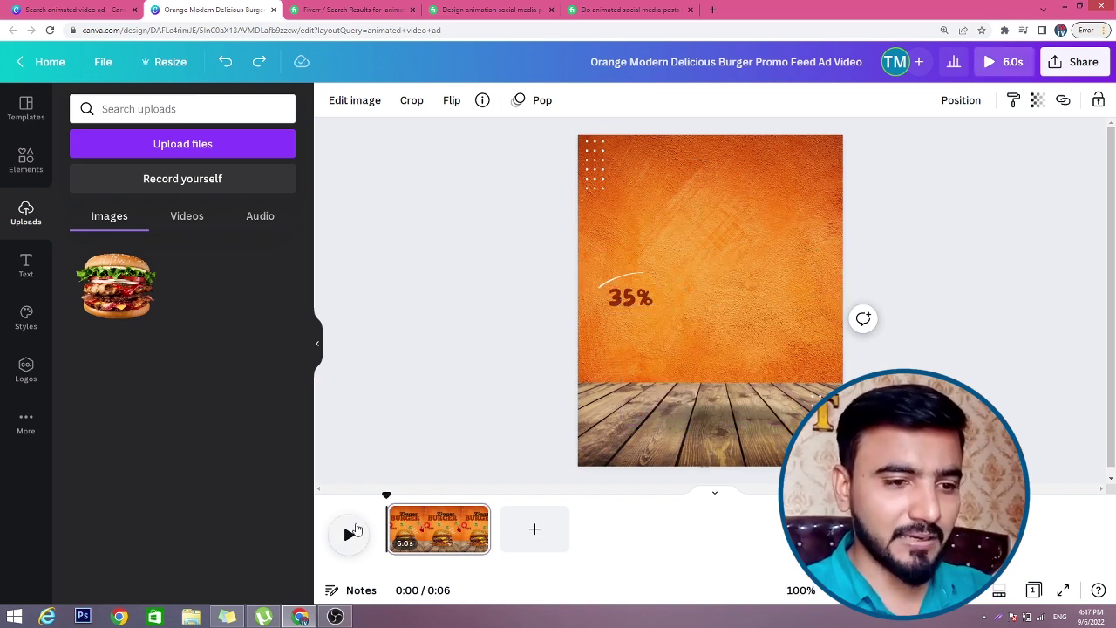
pyautogui.click(349, 533)
pyautogui.moveTo(422, 495); pyautogui.dragTo(384, 497)
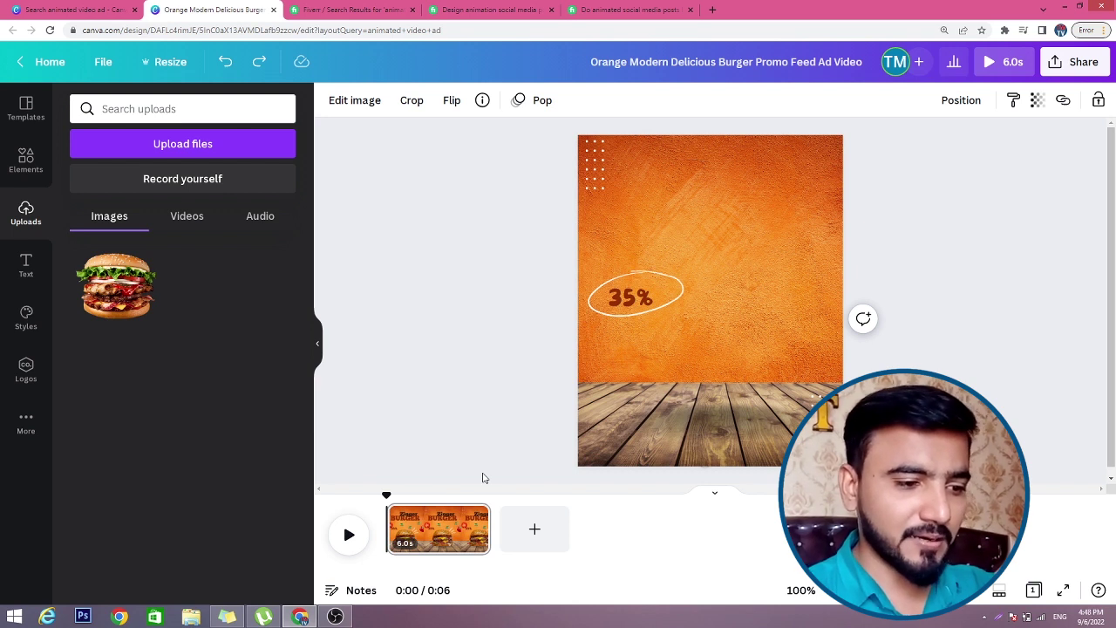
pyautogui.click(348, 535)
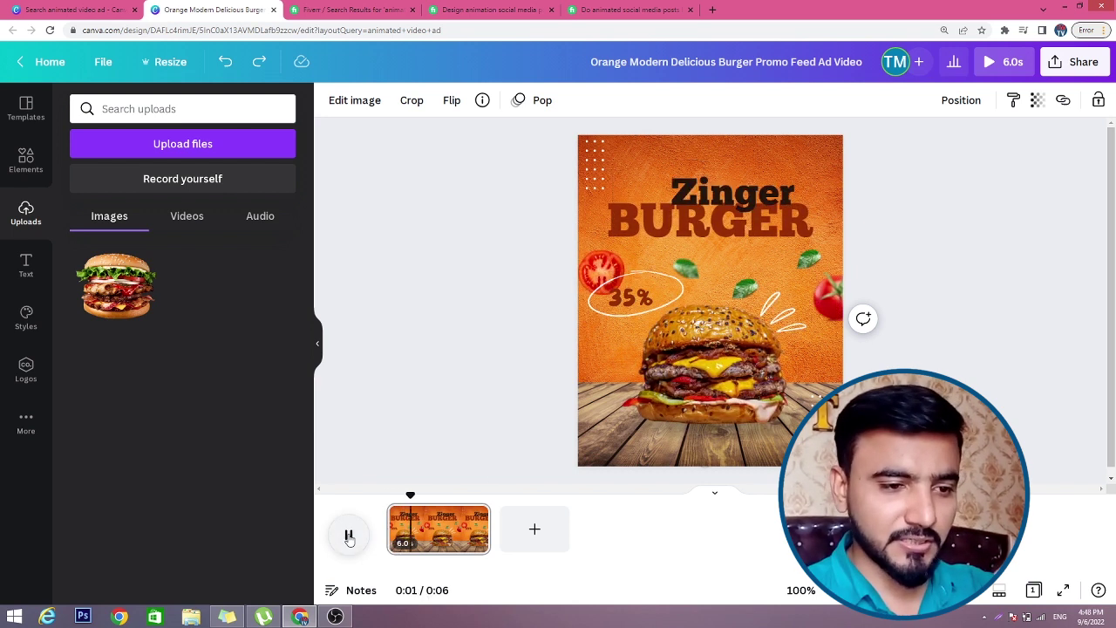
pyautogui.click(349, 536)
pyautogui.click(713, 370)
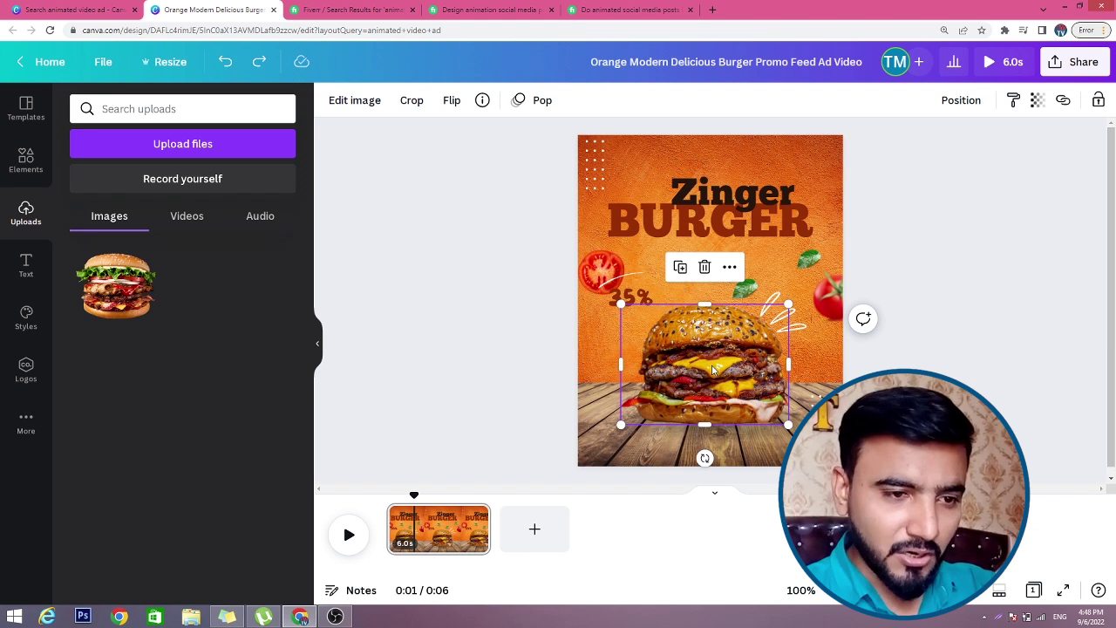
# - Delete the template's burger picture and place the uploaded burger image in its spot on the wooden table
pyautogui.rightClick(713, 371)
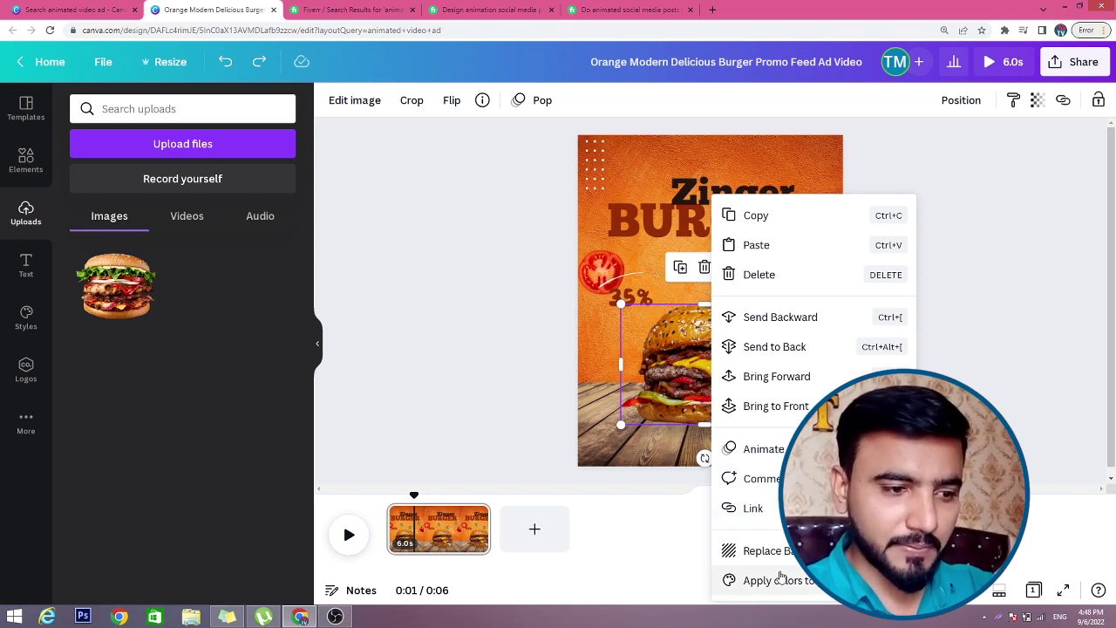
pyautogui.click(647, 481)
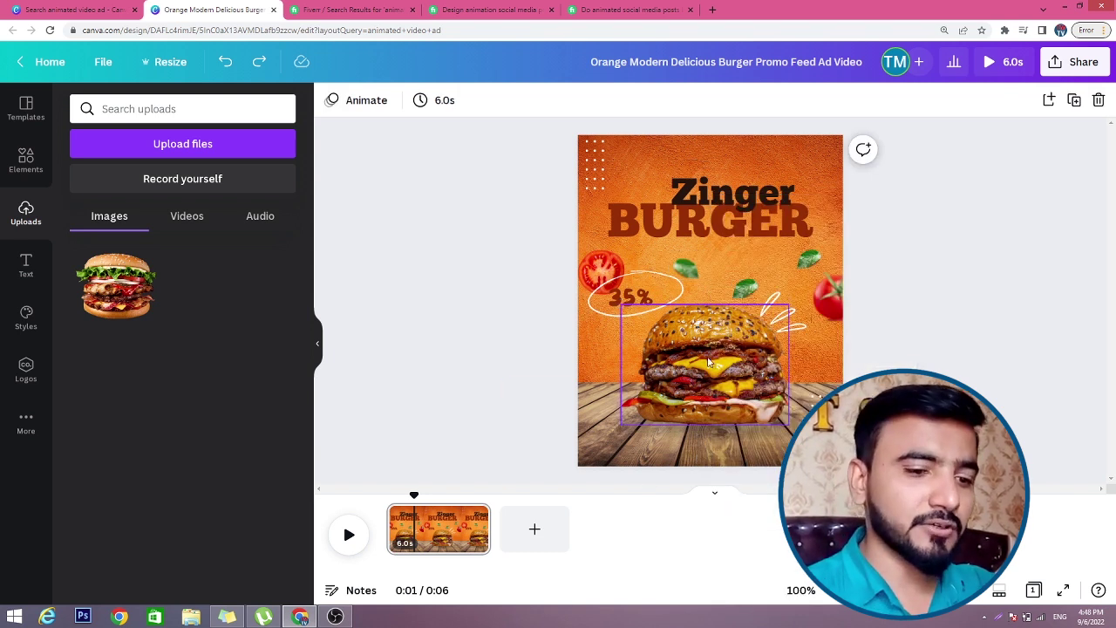
pyautogui.click(709, 363)
pyautogui.press('Delete')
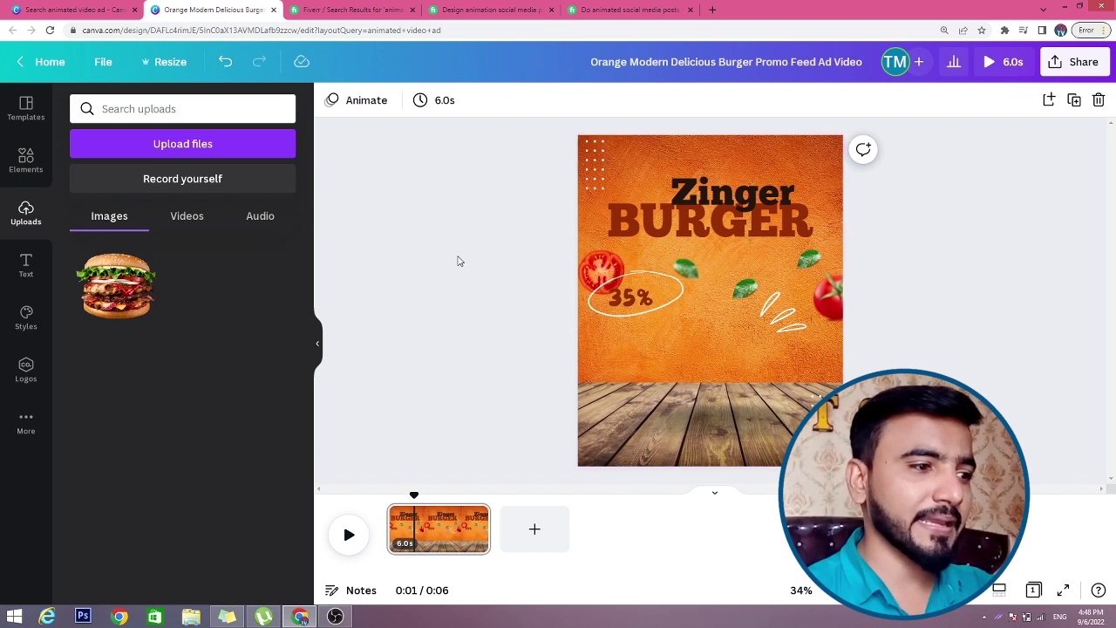
pyautogui.click(120, 297)
pyautogui.moveTo(695, 352); pyautogui.dragTo(695, 415)
# - Apply the Pop photo animation to the uploaded burger image and play the ad from 0:00 to check it
pyautogui.moveTo(414, 494); pyautogui.dragTo(386, 495)
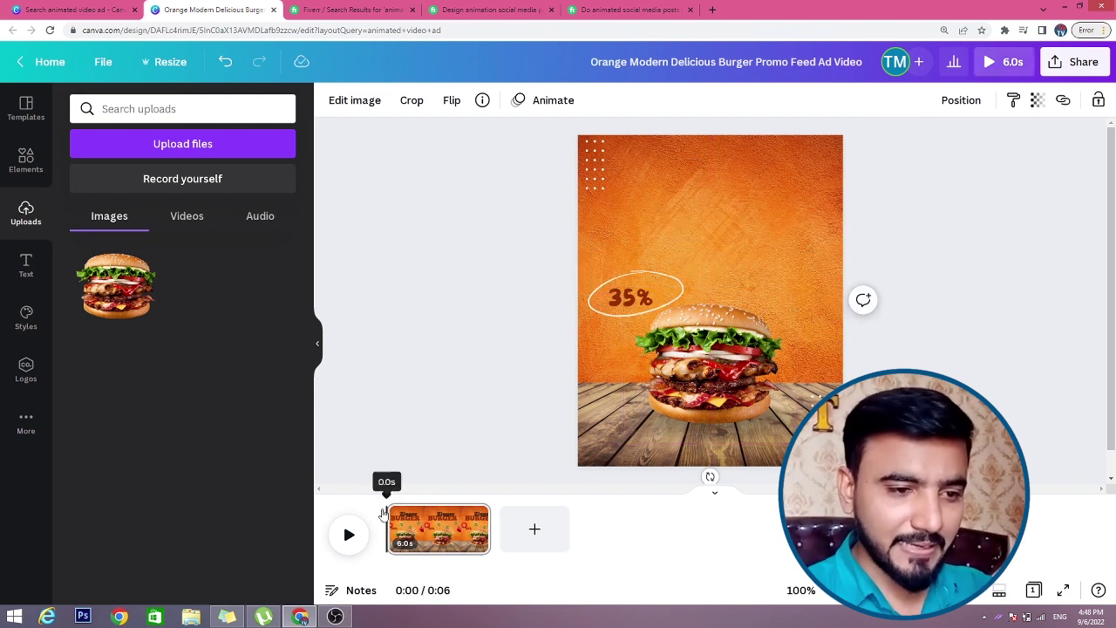
pyautogui.click(711, 403)
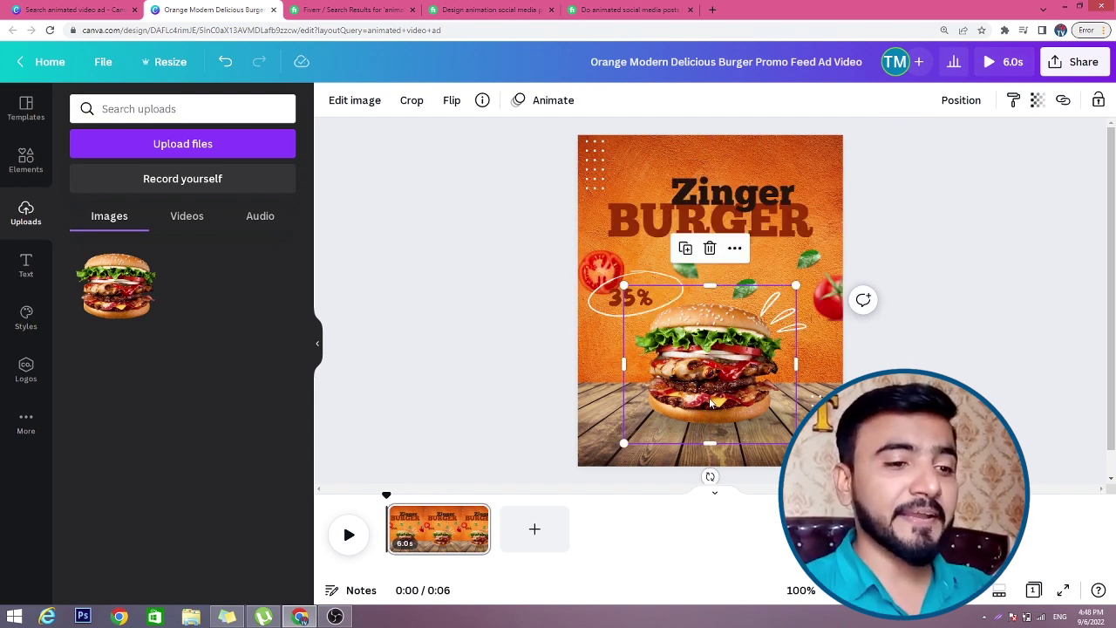
pyautogui.rightClick(711, 403)
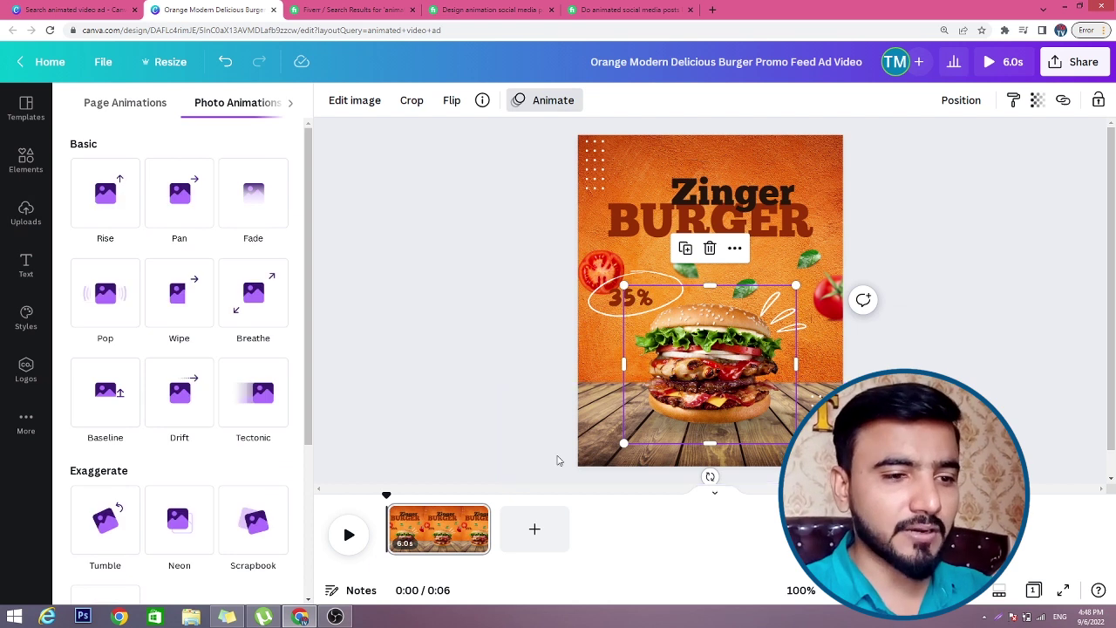
pyautogui.click(102, 304)
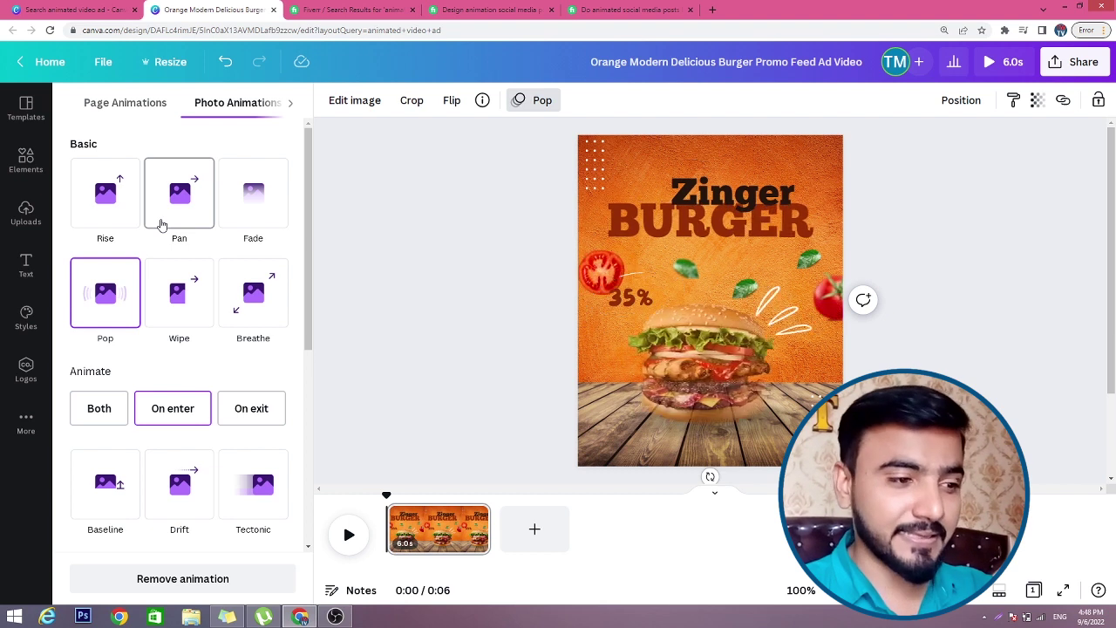
pyautogui.press('Escape')
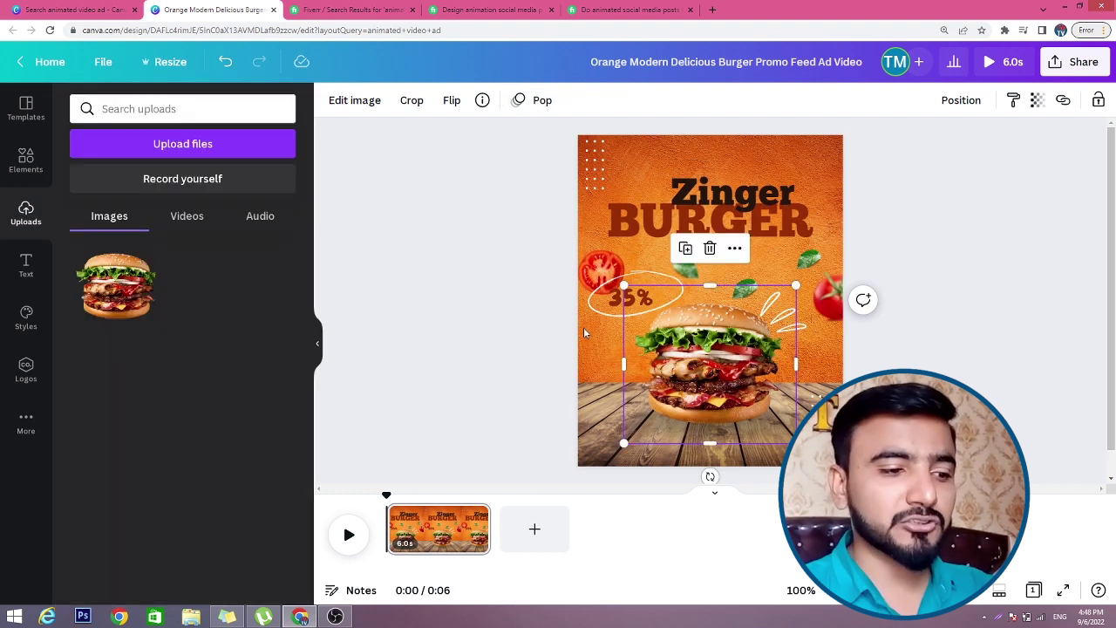
pyautogui.click(349, 532)
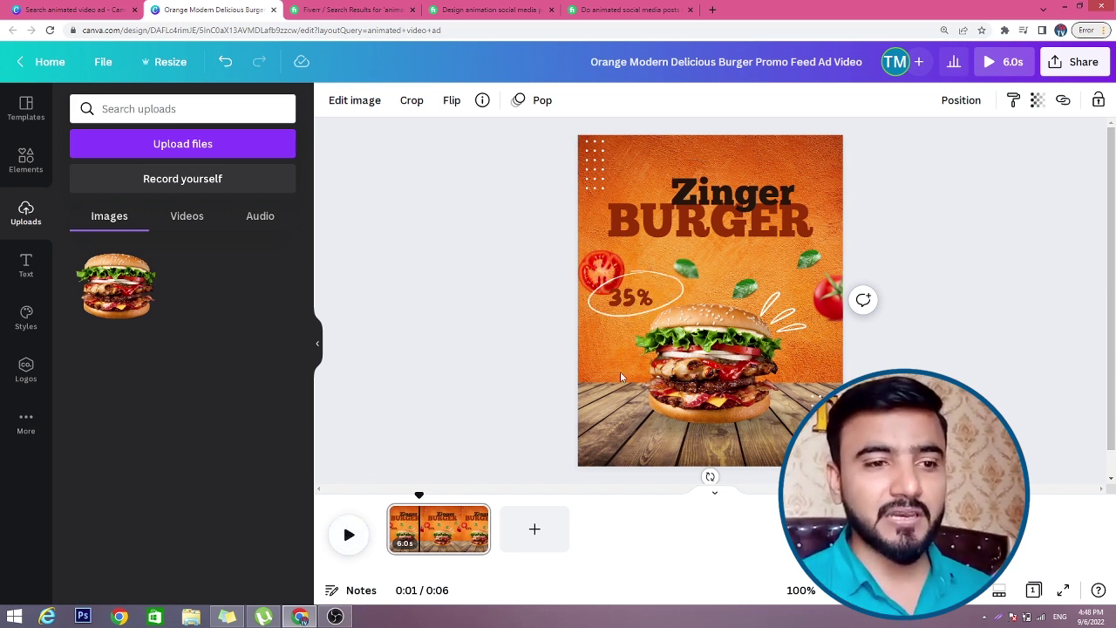
# - Download the finished burger ad as an MP4 Video
pyautogui.click(631, 299)
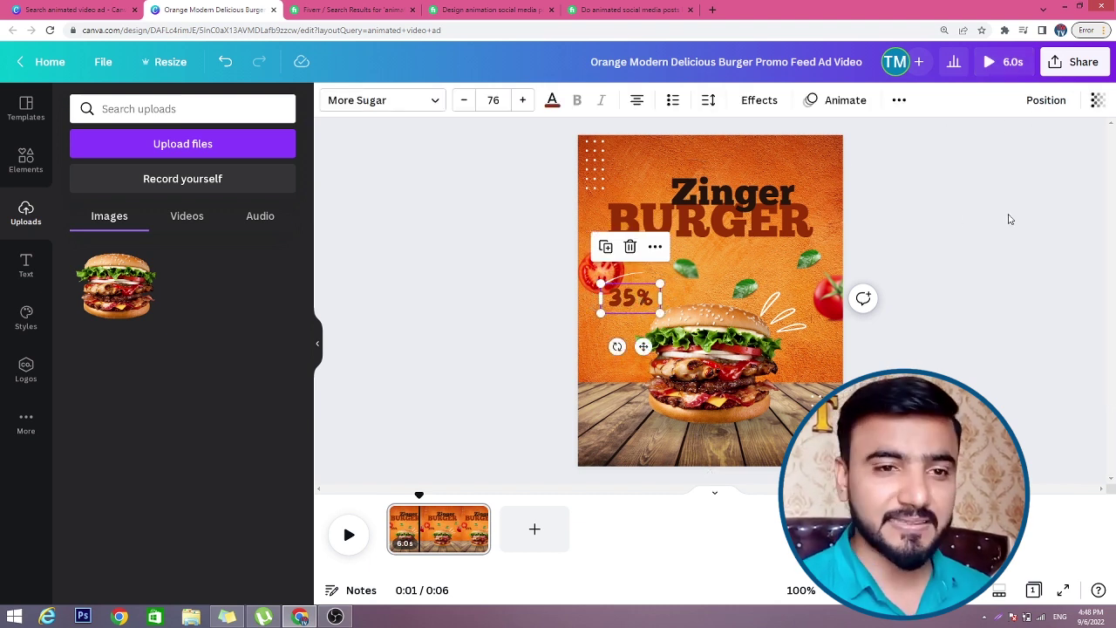
pyautogui.click(1087, 68)
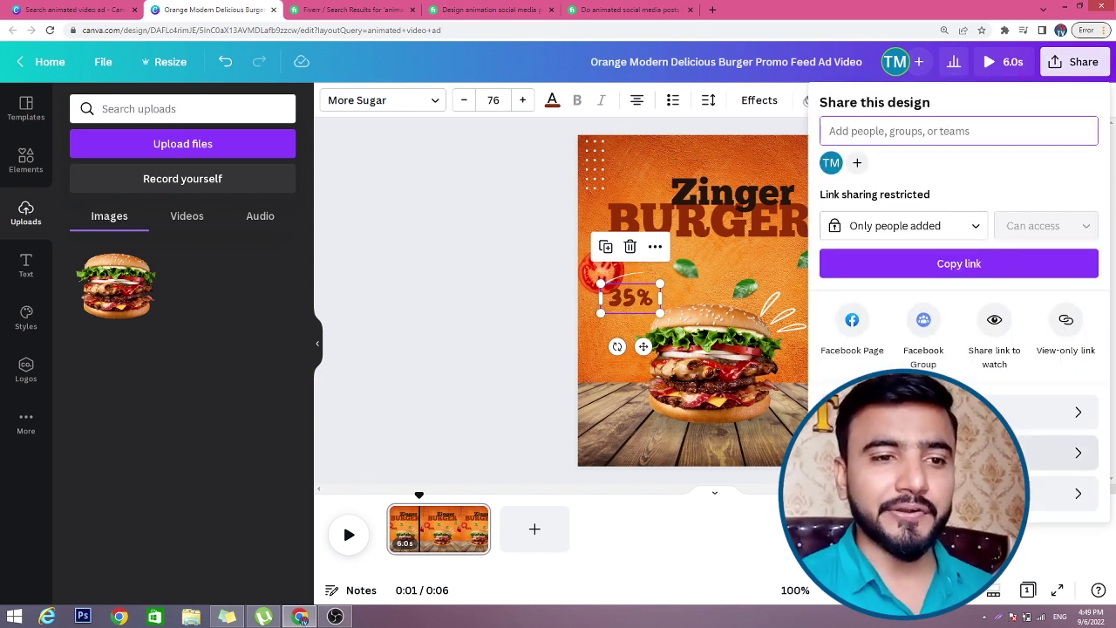
pyautogui.click(959, 411)
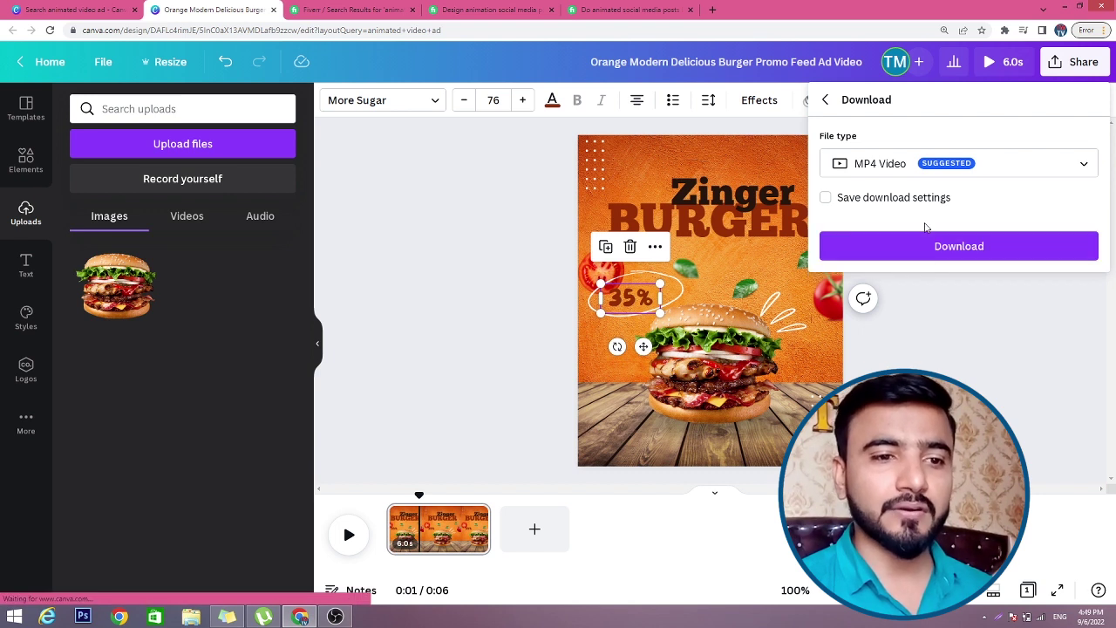
pyautogui.click(927, 240)
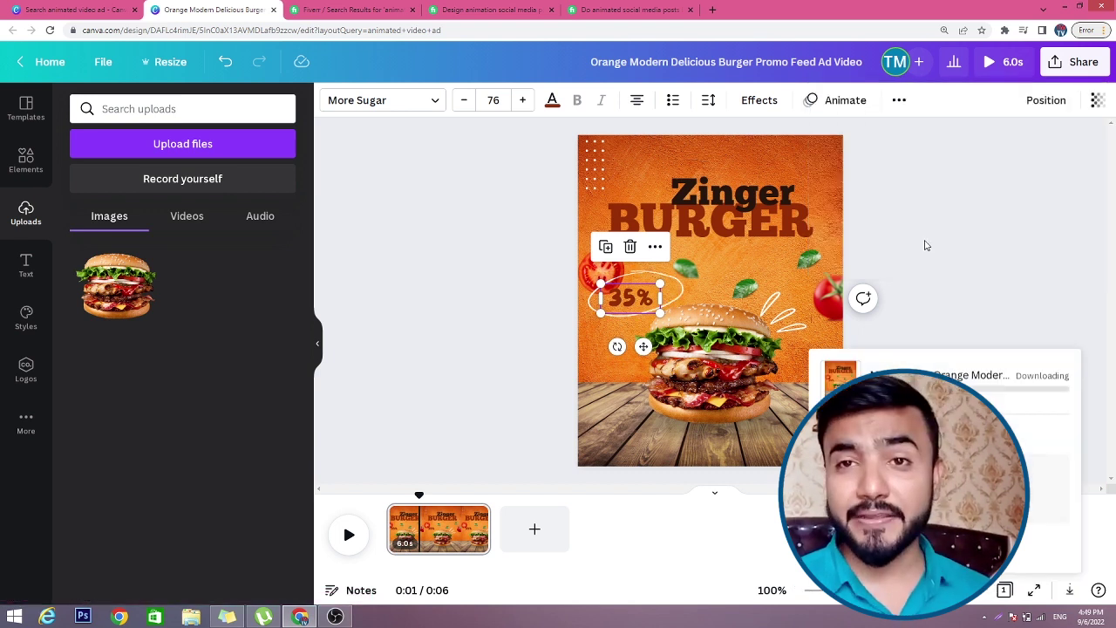